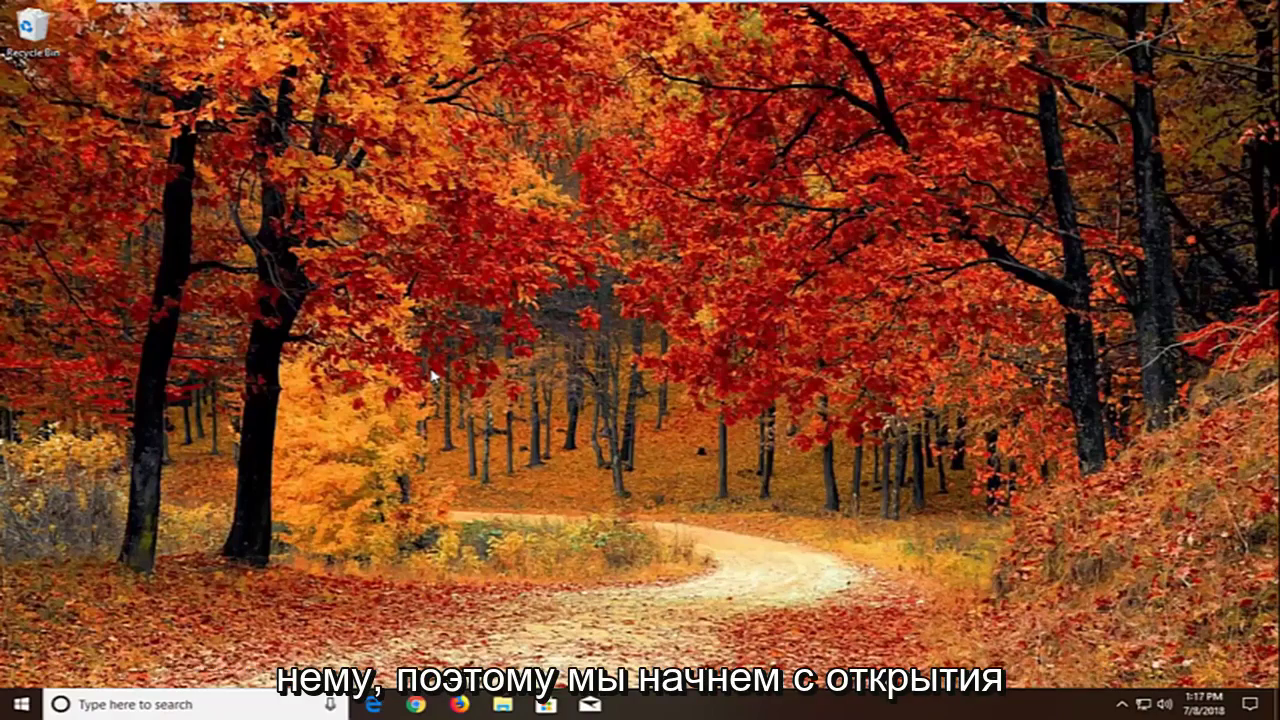
Launch the Services desktop app from a Start menu search for 'services'
click(18, 703)
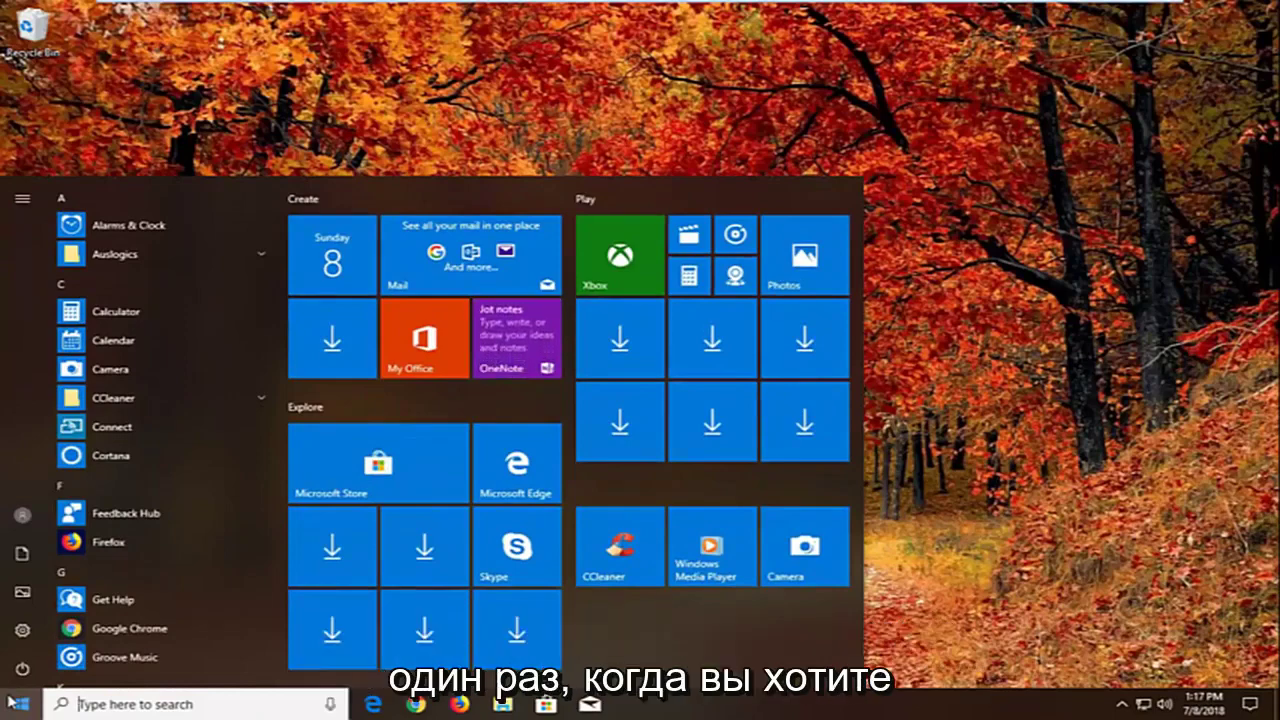
text(serv)
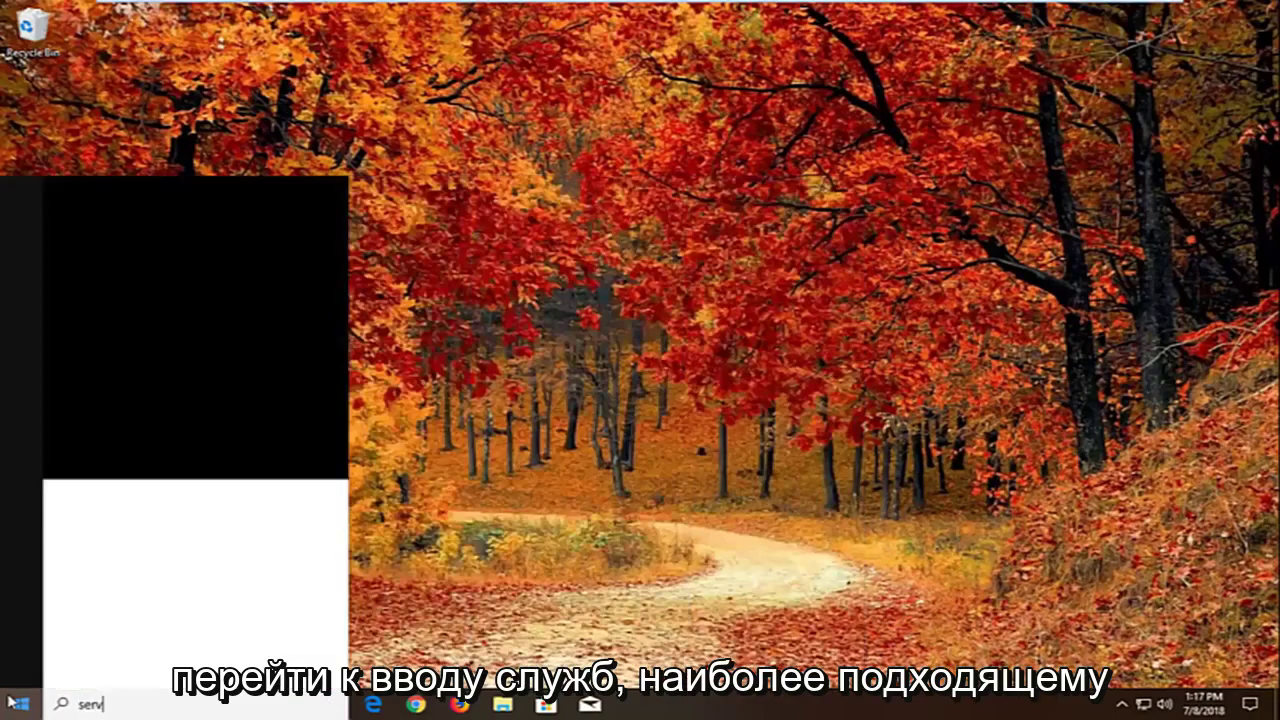
text(ices)
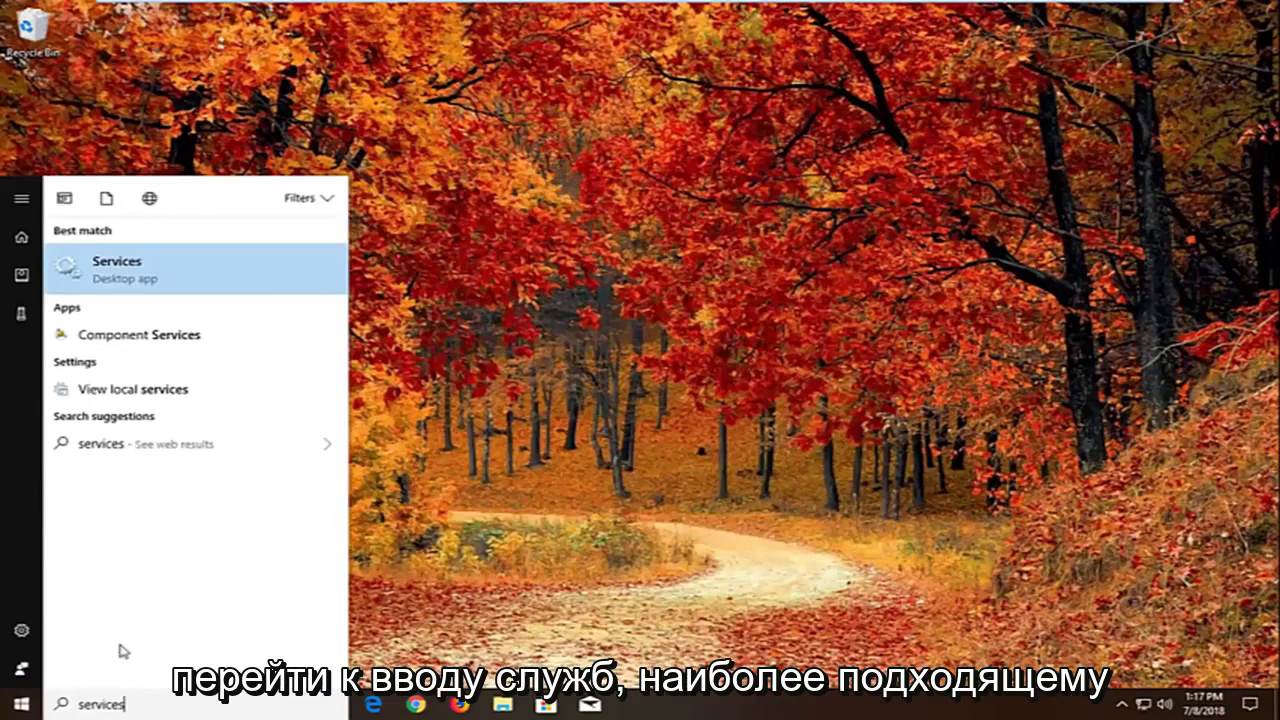
click(123, 279)
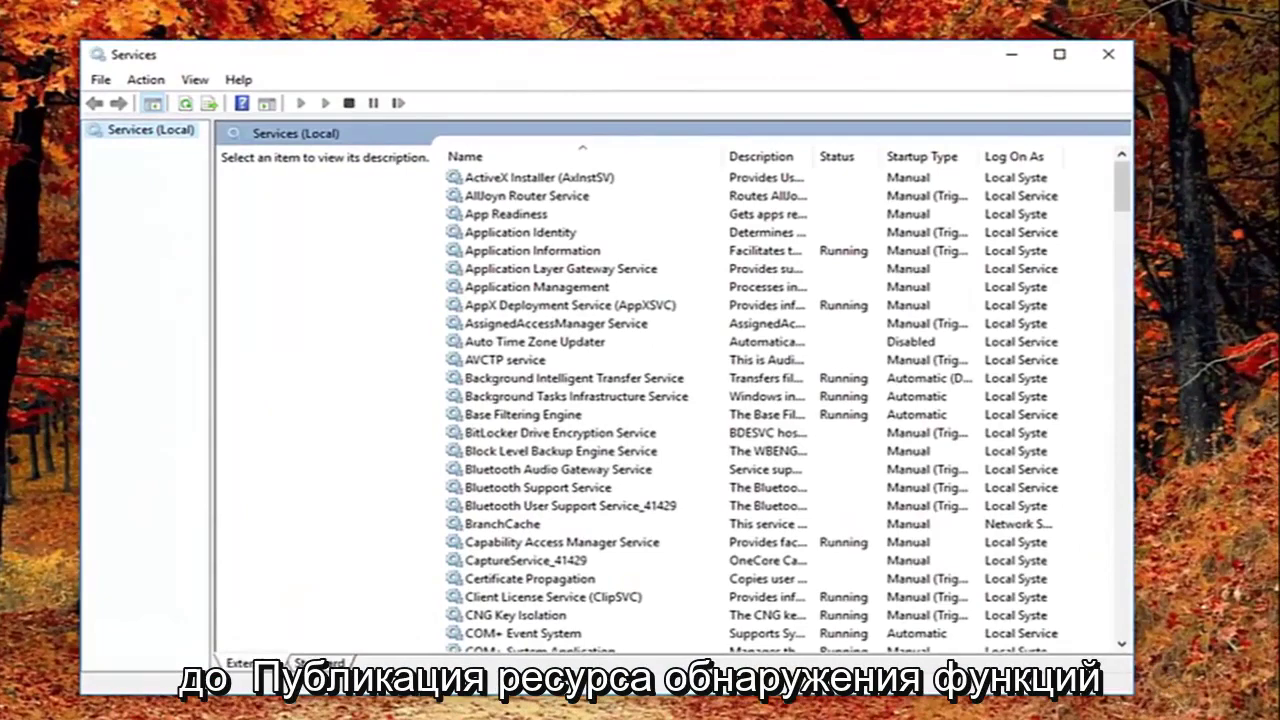
Scroll down the services list and select Function Discovery Resource Publication
click(580, 414)
scroll(571, 443, down, 9)
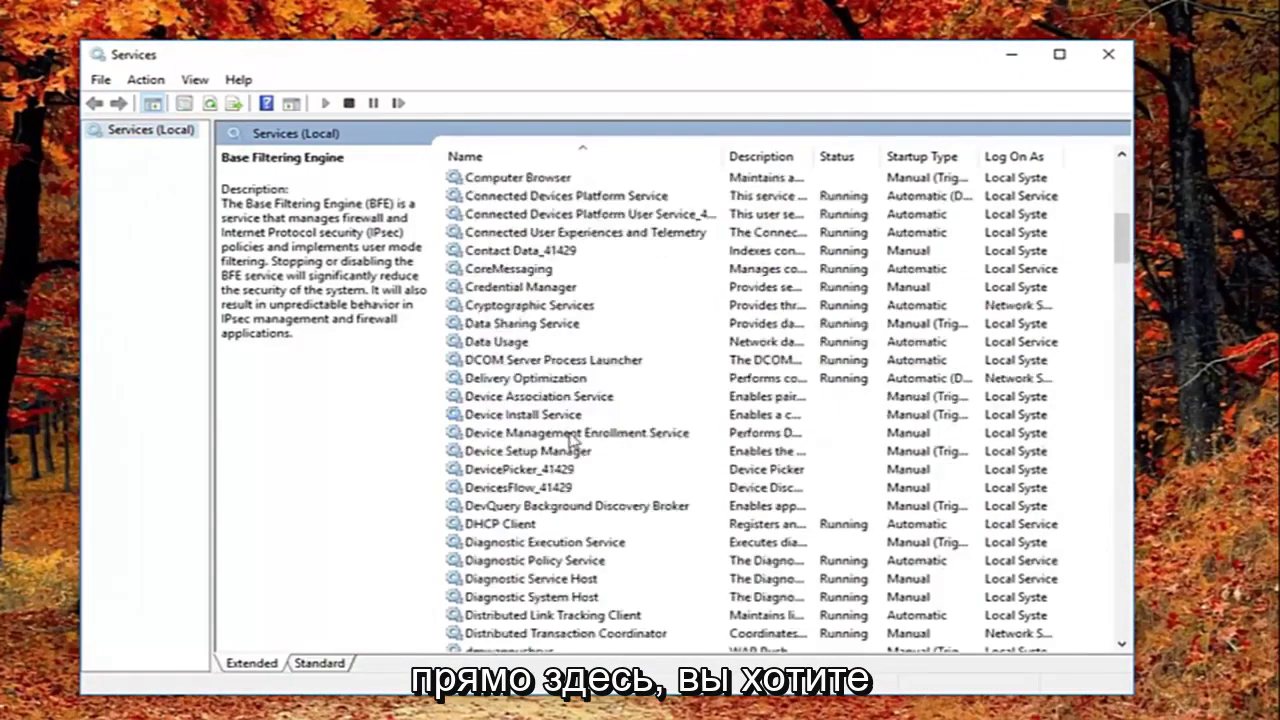
scroll(533, 484, down, 1)
scroll(533, 484, down, 6)
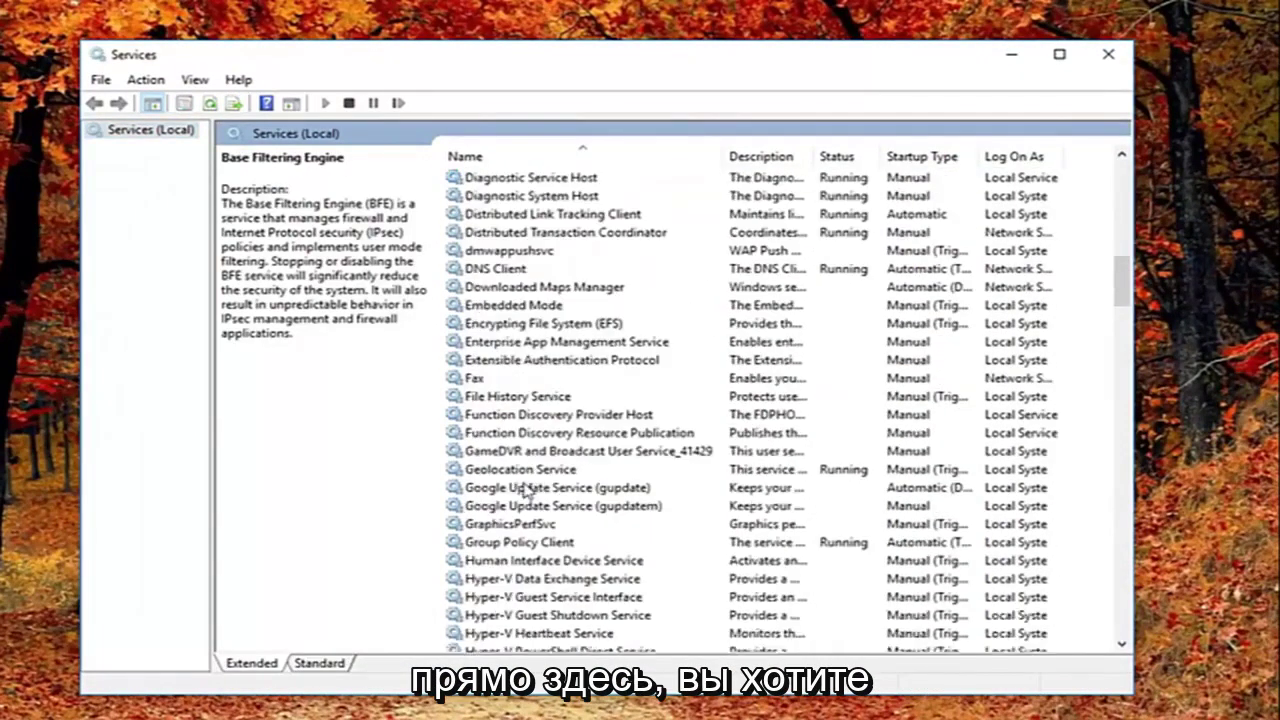
click(495, 432)
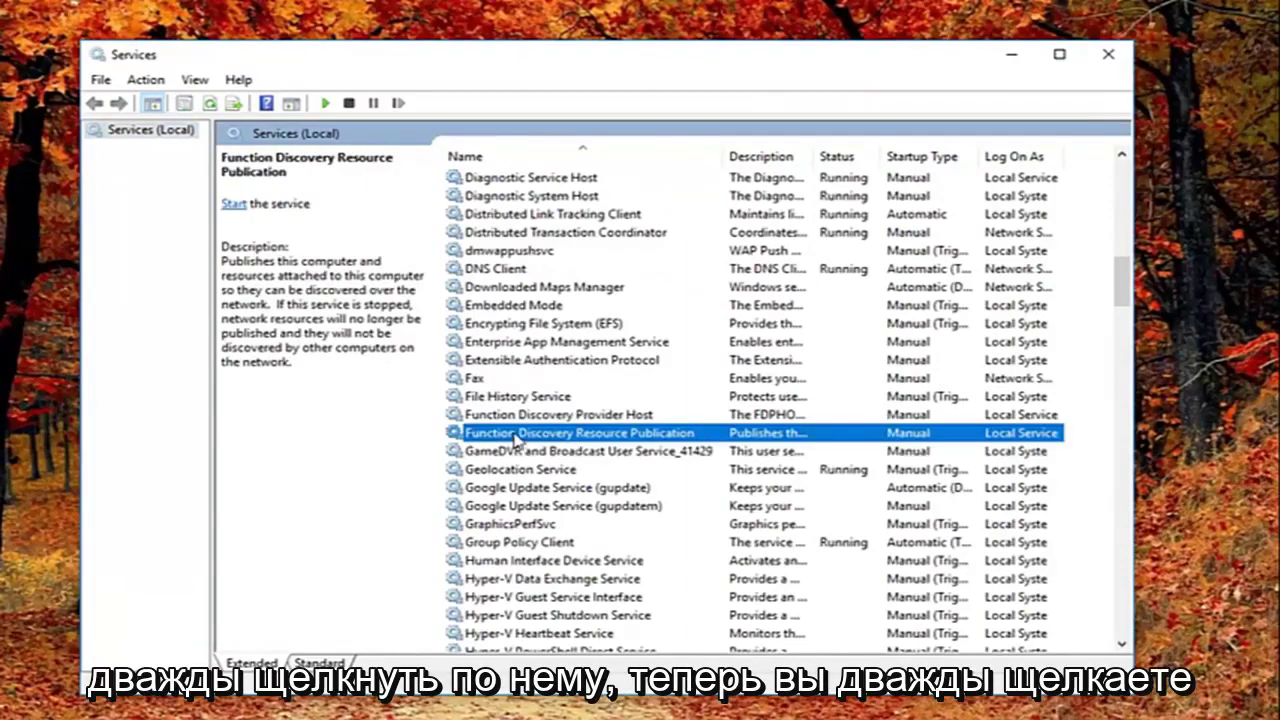
Set Function Discovery Resource Publication's startup type to Automatic (Delayed Start) and apply it
double_click(515, 438)
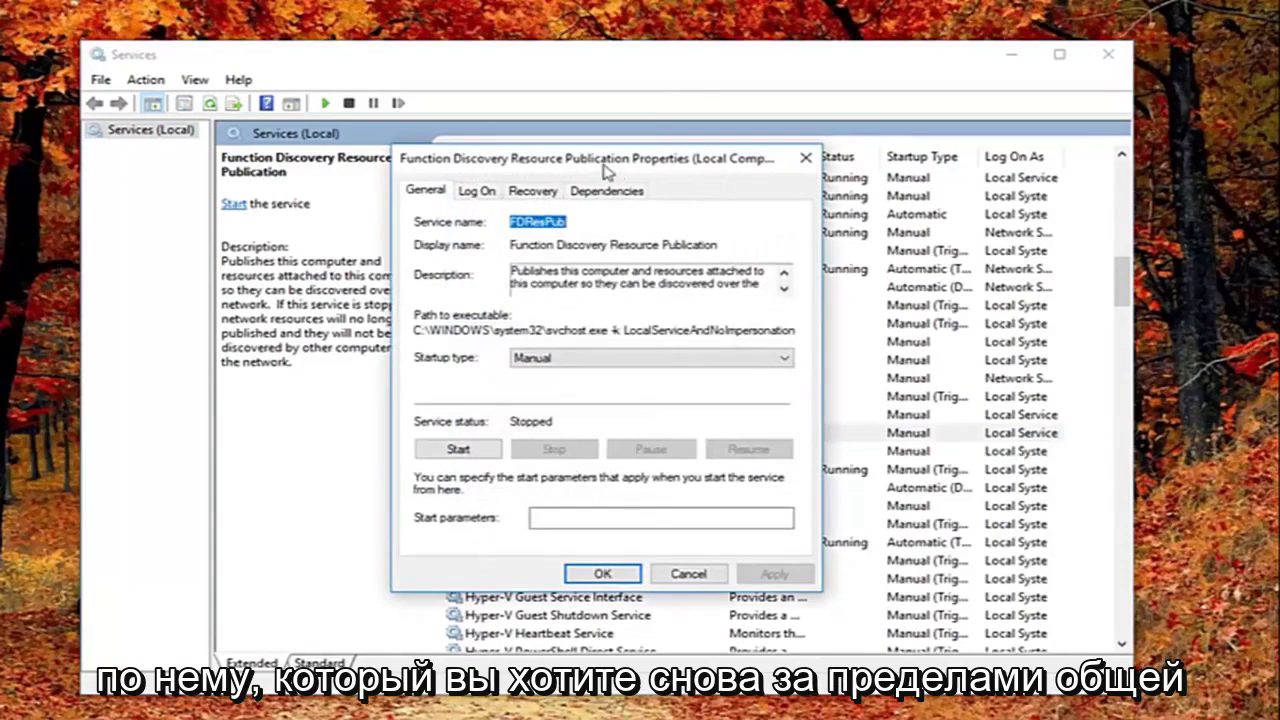
drag(604, 170, 744, 156)
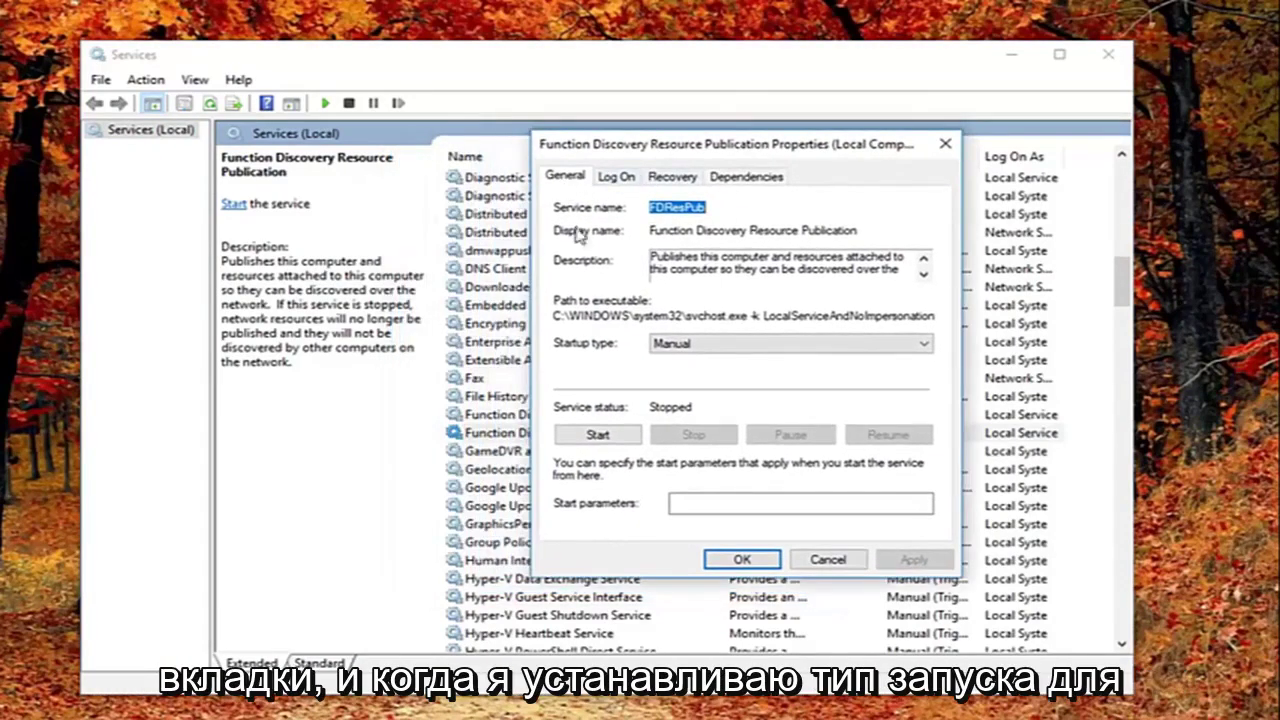
click(720, 345)
click(706, 360)
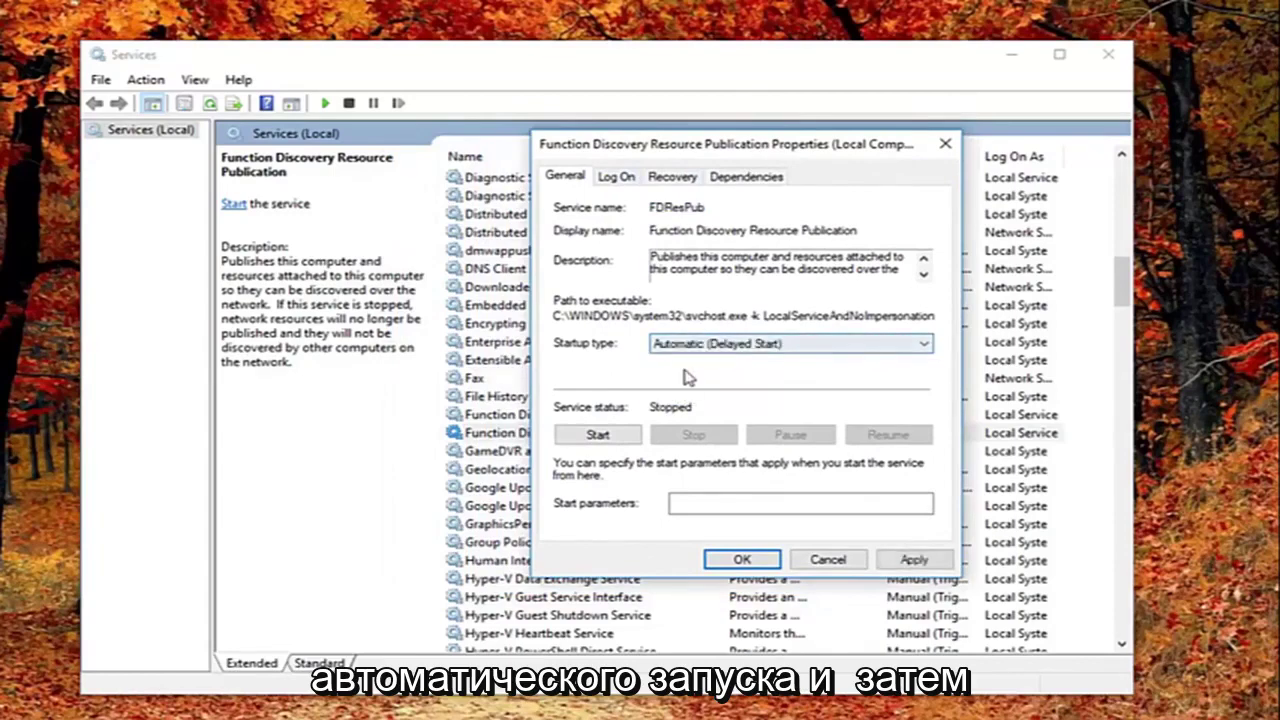
click(914, 559)
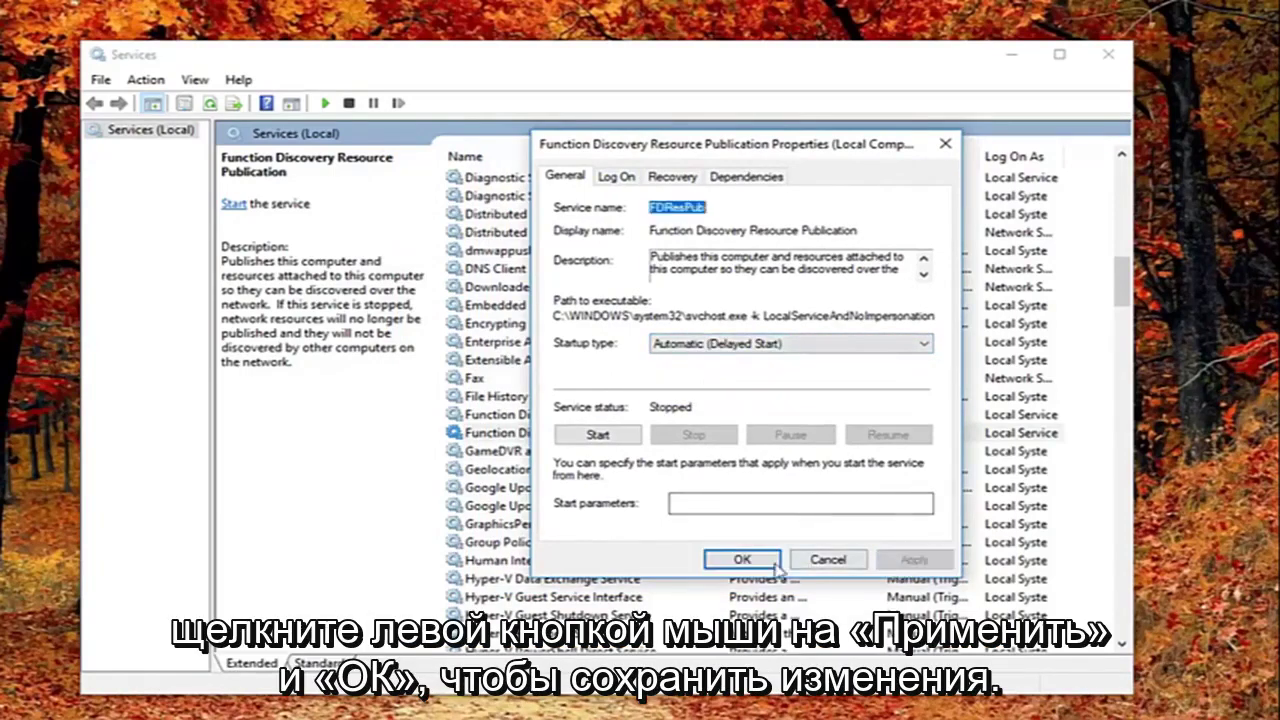
click(742, 559)
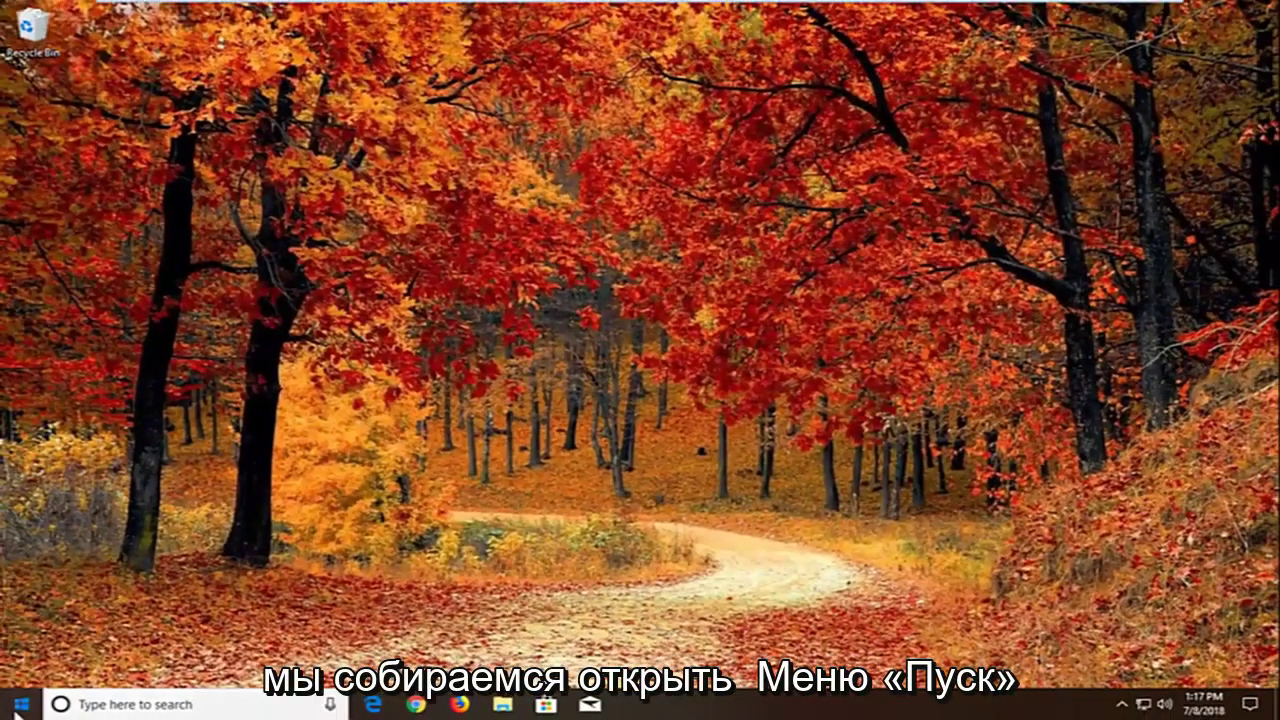
Search the Start menu for 'windows update'
click(20, 704)
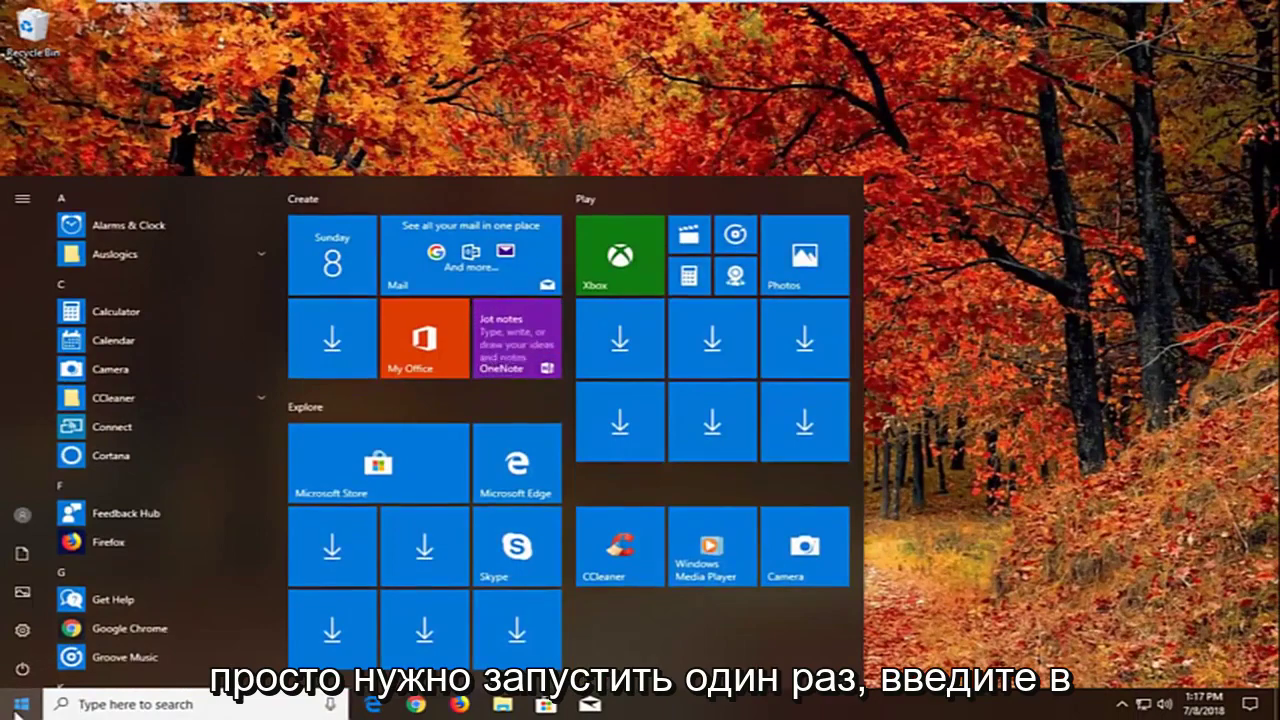
text(windows u)
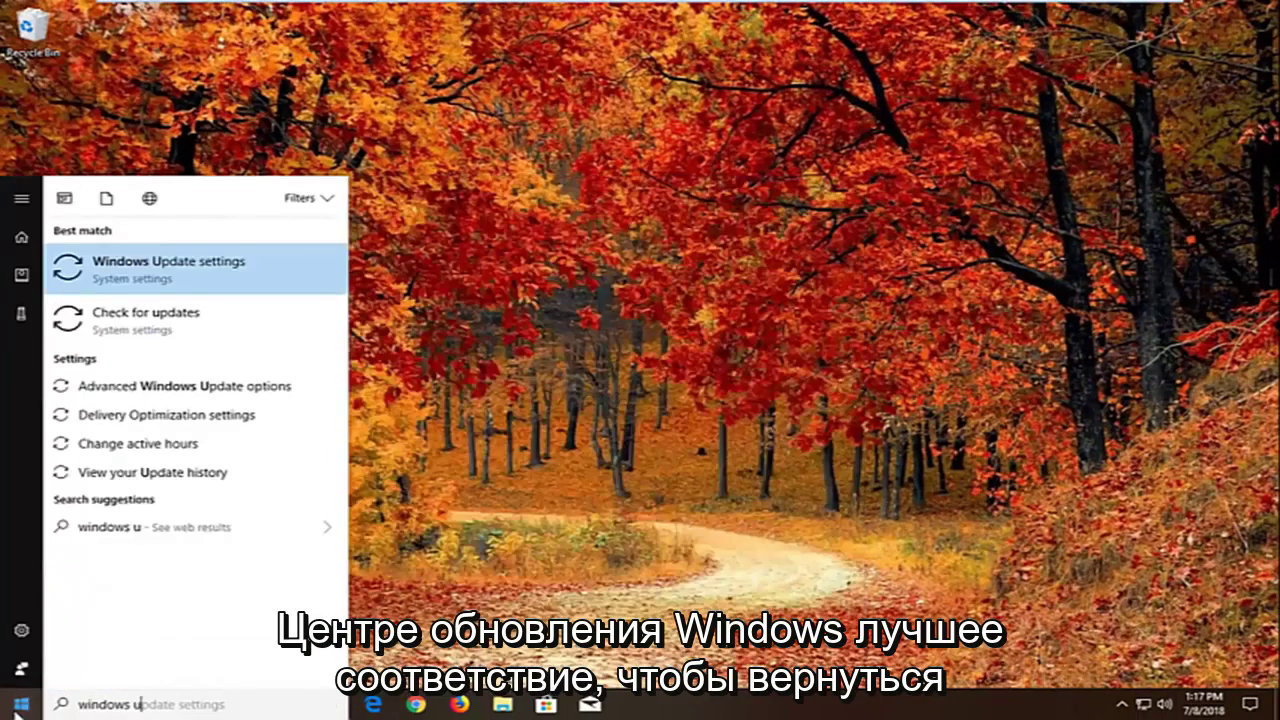
text(pdate)
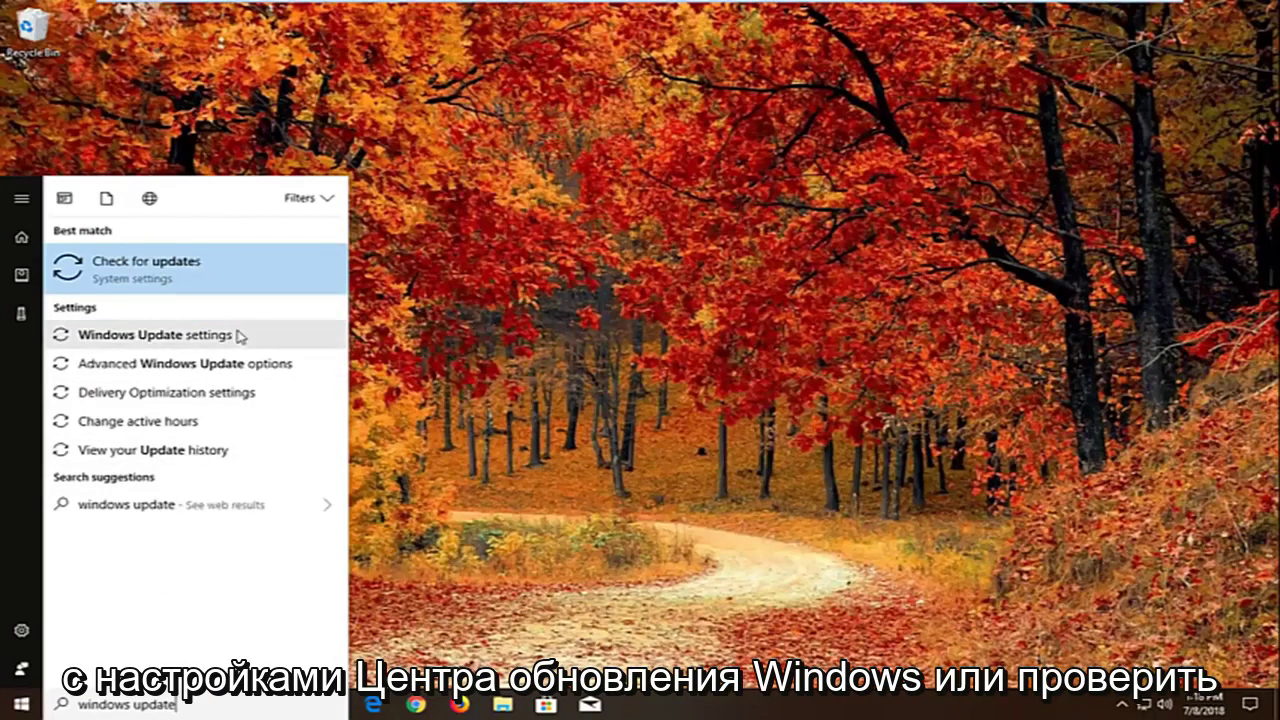
Open Windows Update settings, go to Advanced options, and scroll to the deferral choices
click(168, 336)
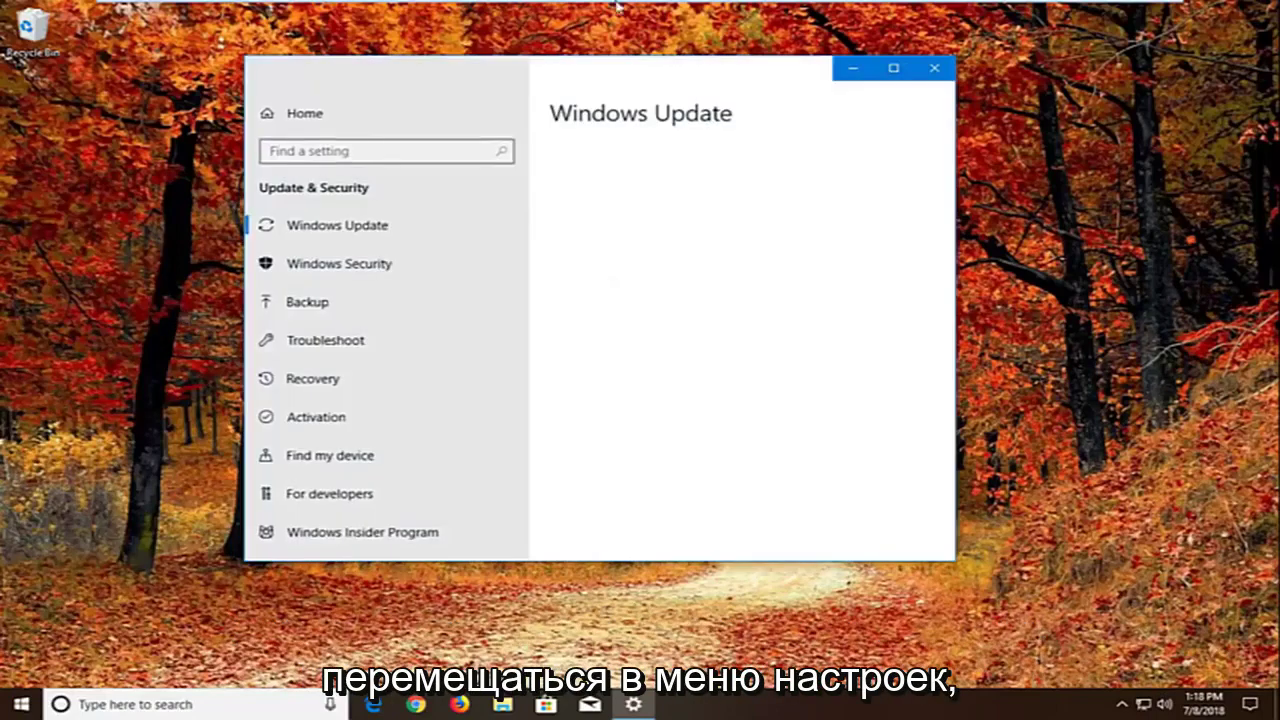
drag(531, 78, 638, 98)
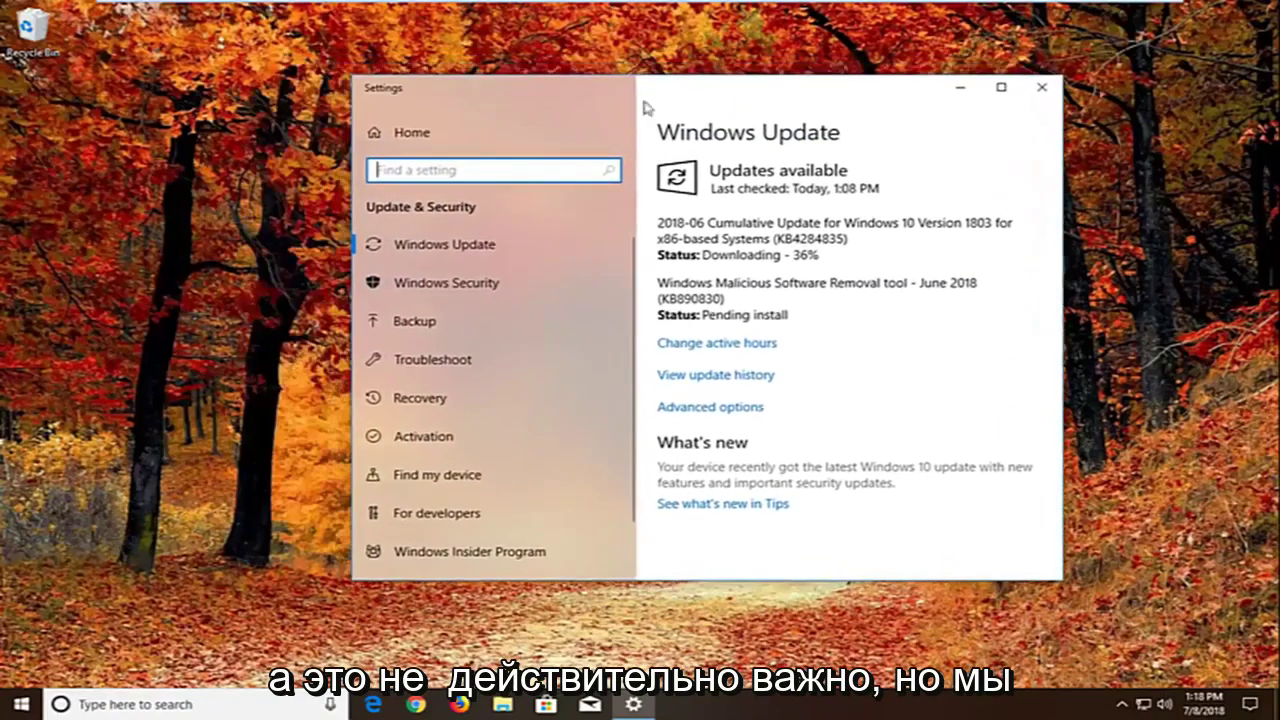
click(713, 408)
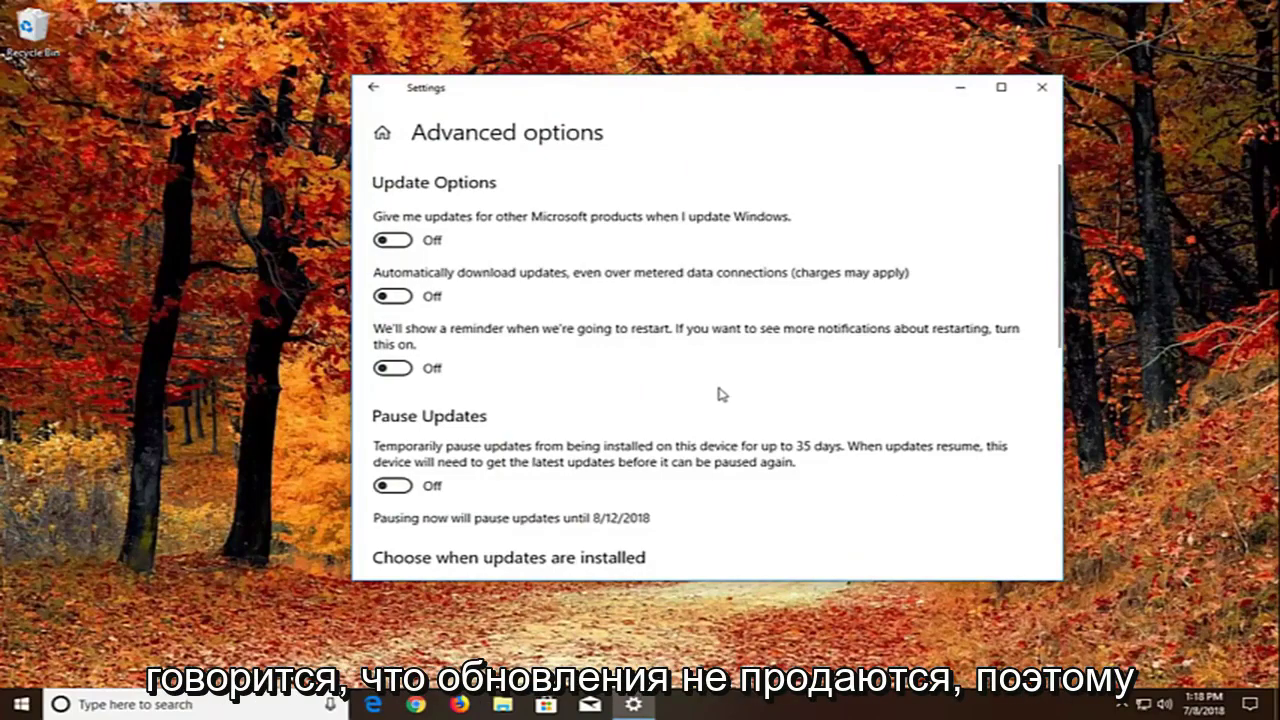
scroll(700, 390, down, 1)
scroll(620, 388, down, 1)
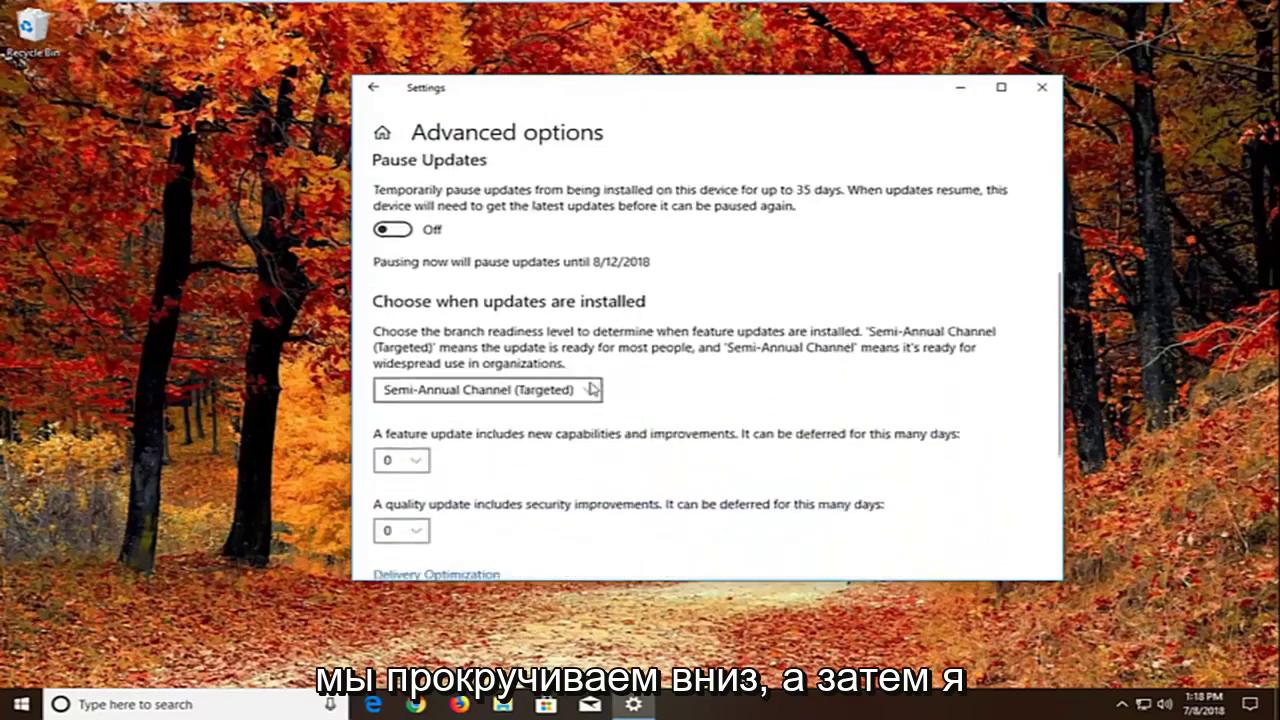
scroll(588, 390, down, 1)
scroll(570, 393, up, 1)
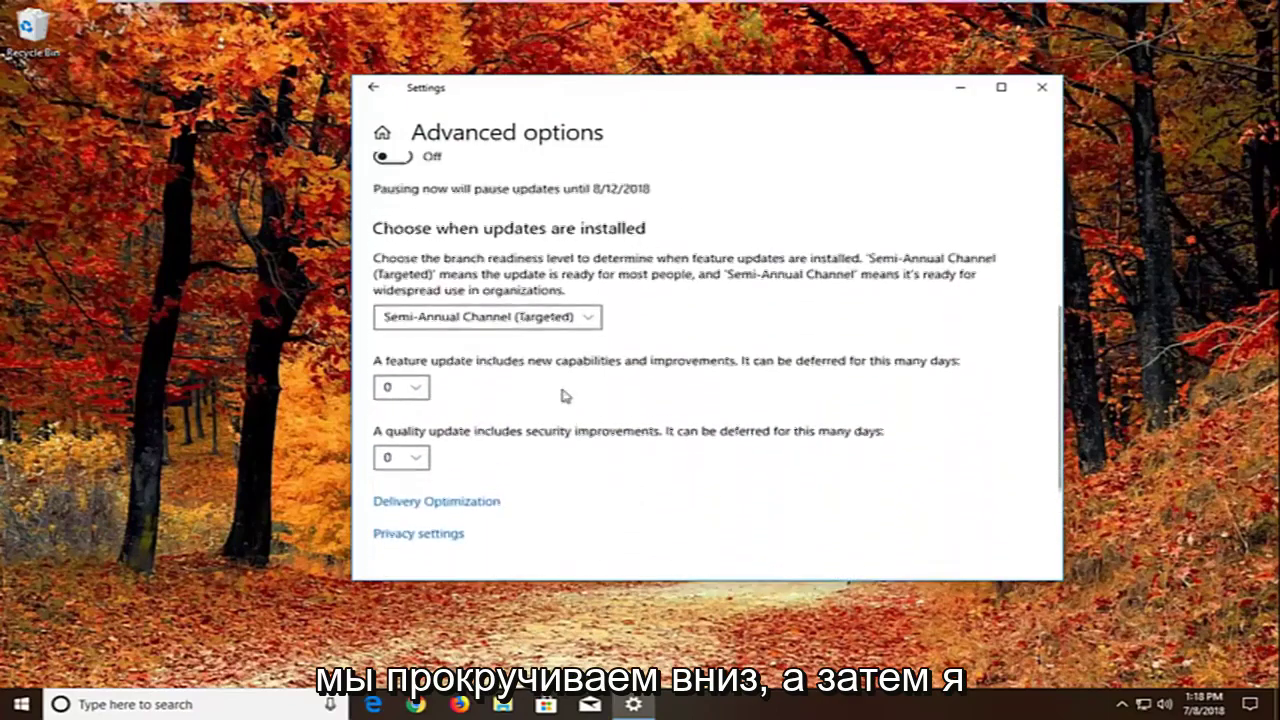
Turn off 'Allow downloads from other PCs' in Delivery Optimization and close Settings
click(428, 512)
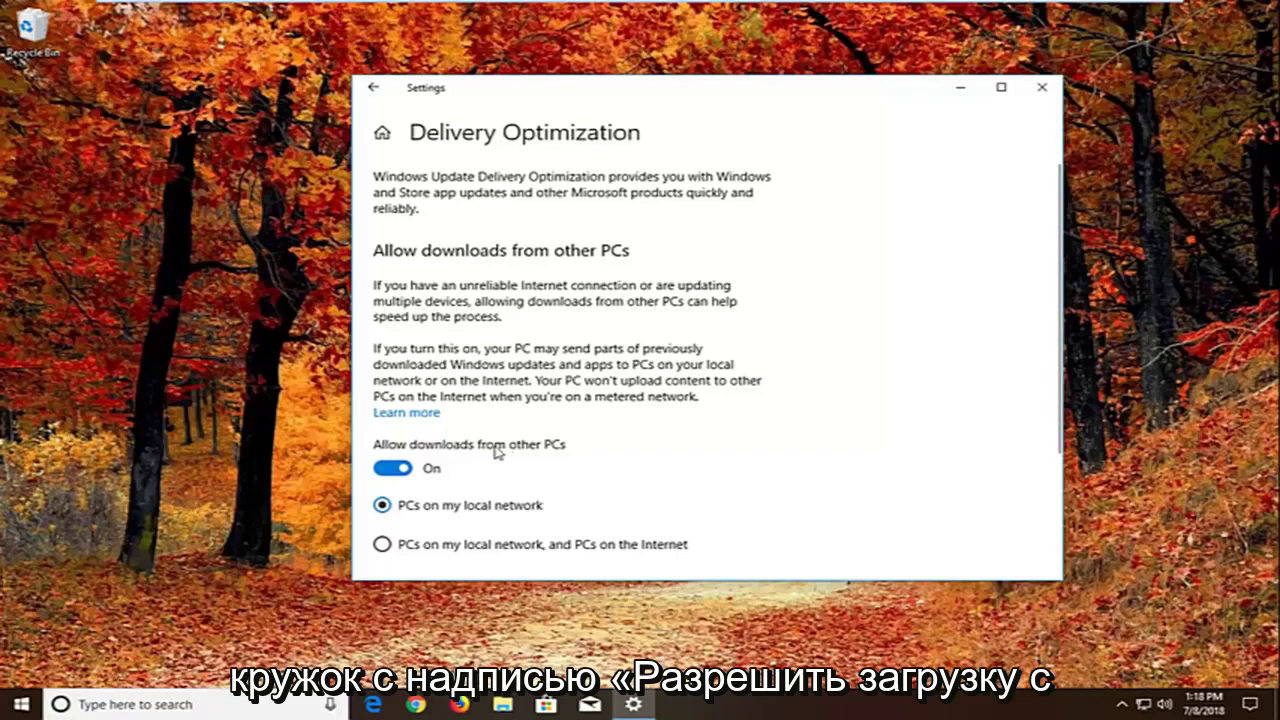
click(395, 470)
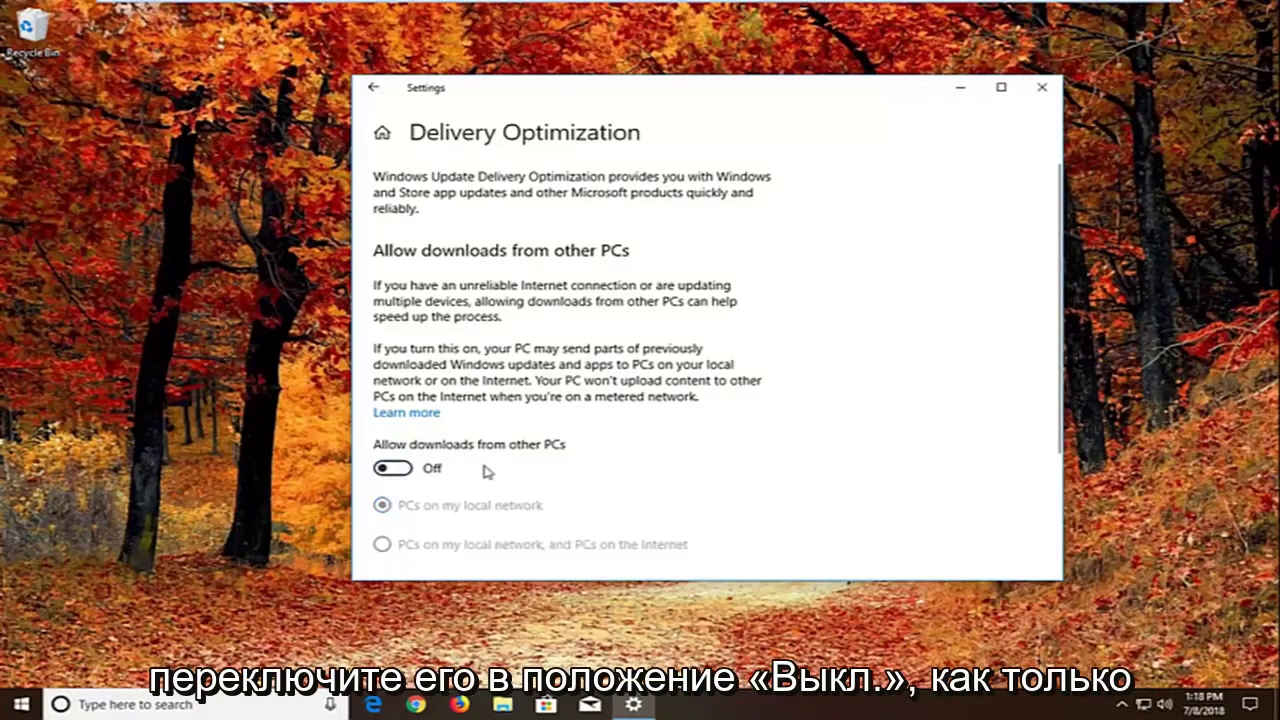
click(1042, 87)
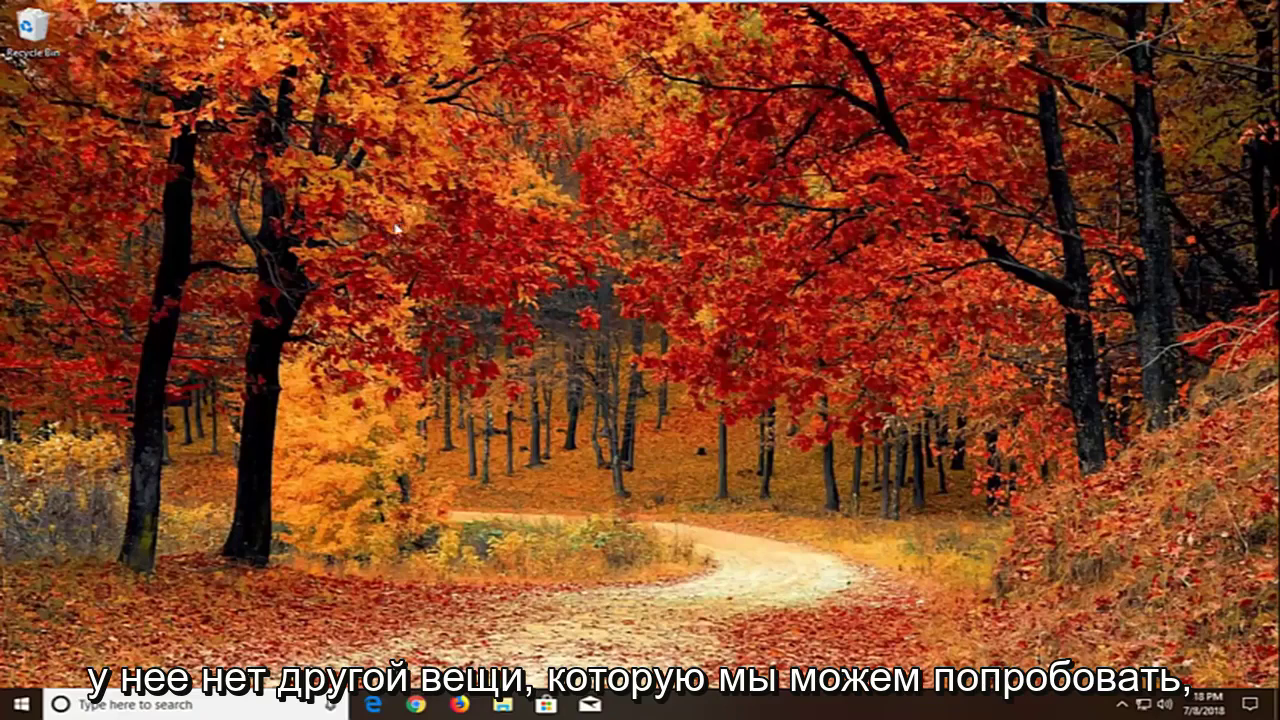
Open Troubleshoot system settings from a Start menu search for 'troubleshoot'
click(26, 704)
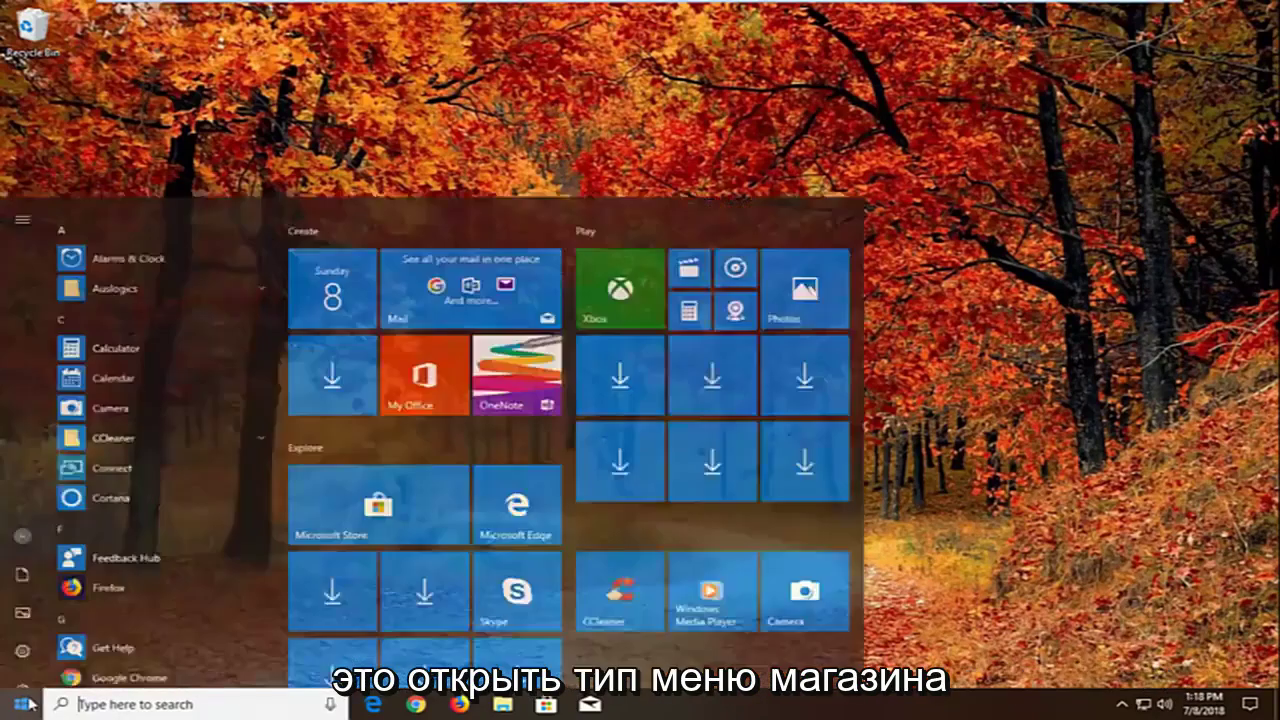
text(t)
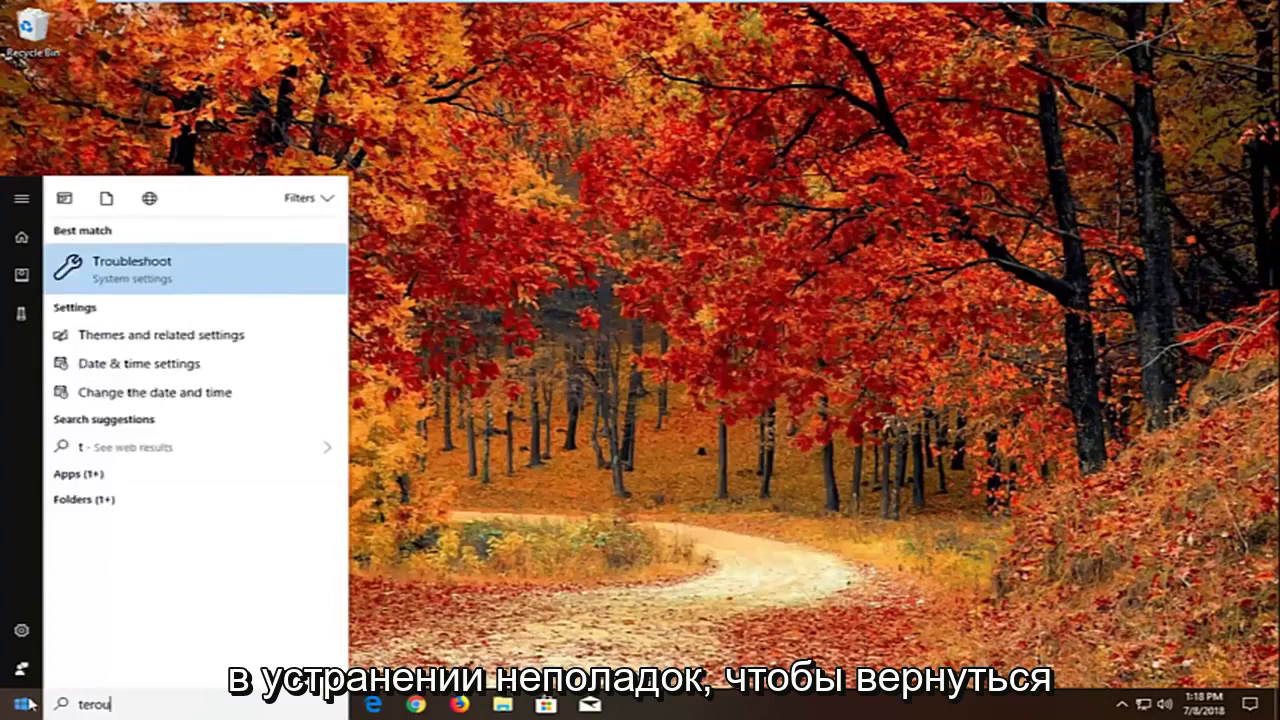
text(roublesho)
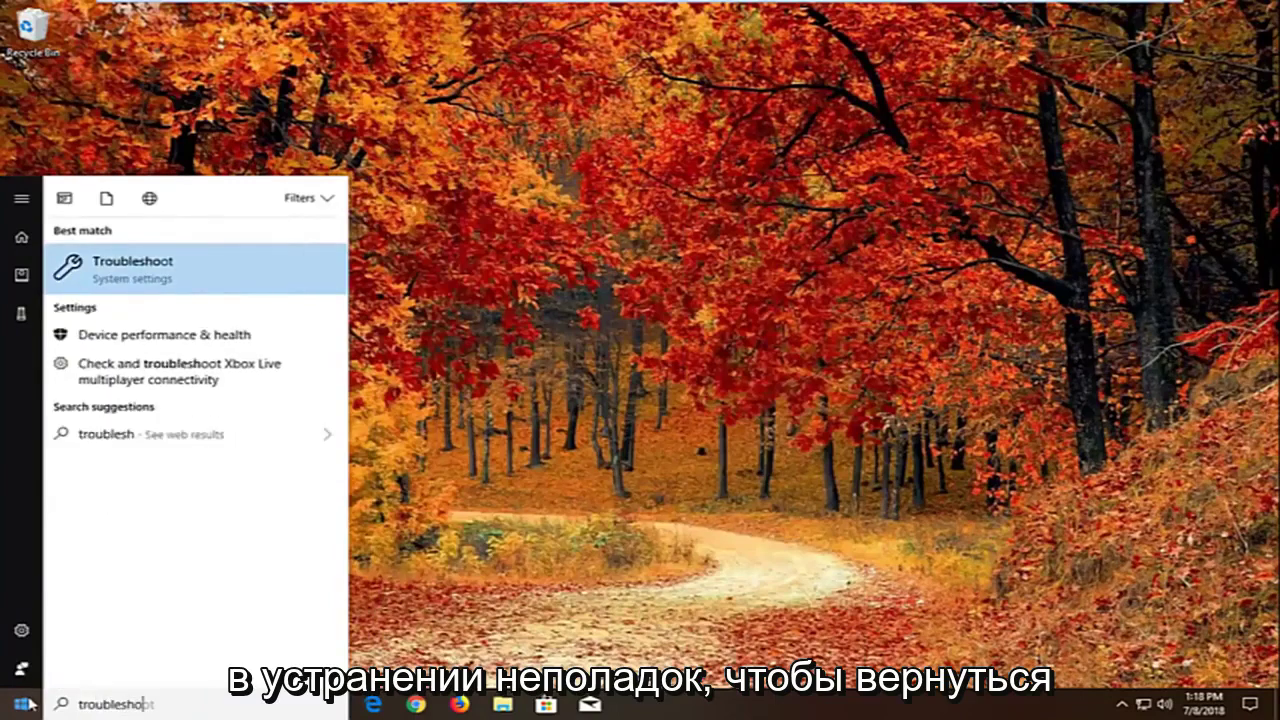
text(ot)
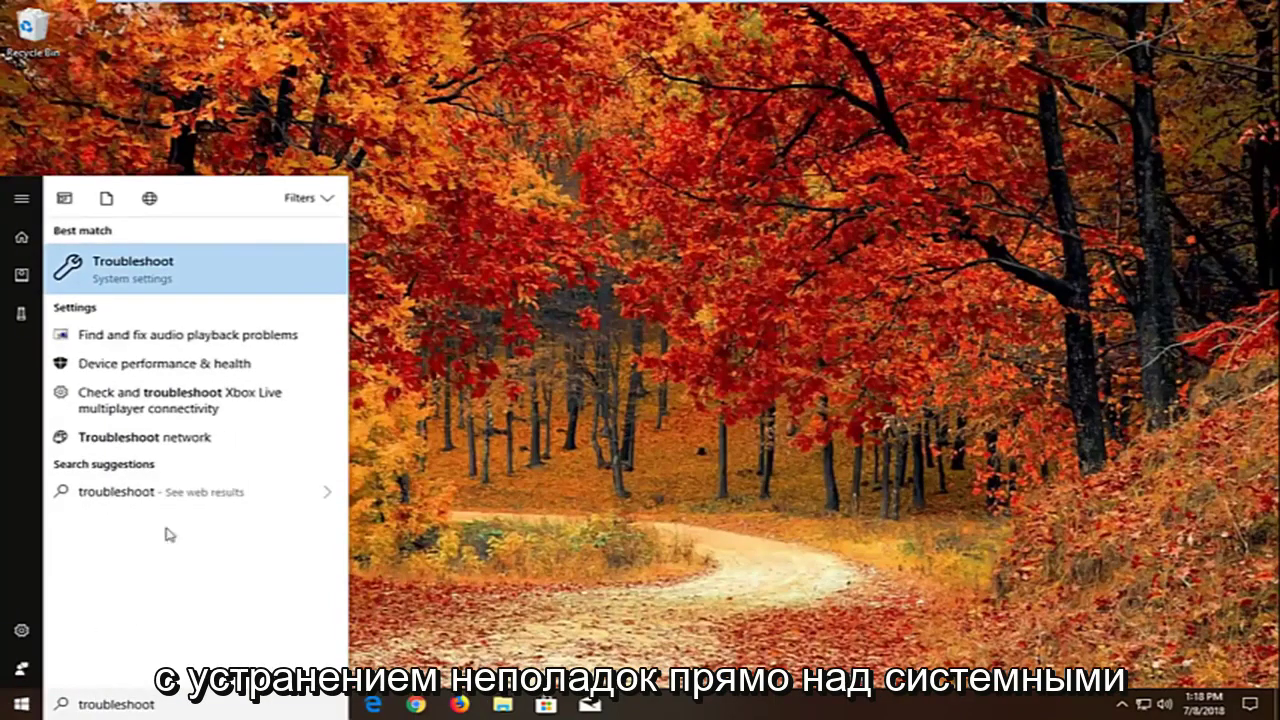
click(152, 268)
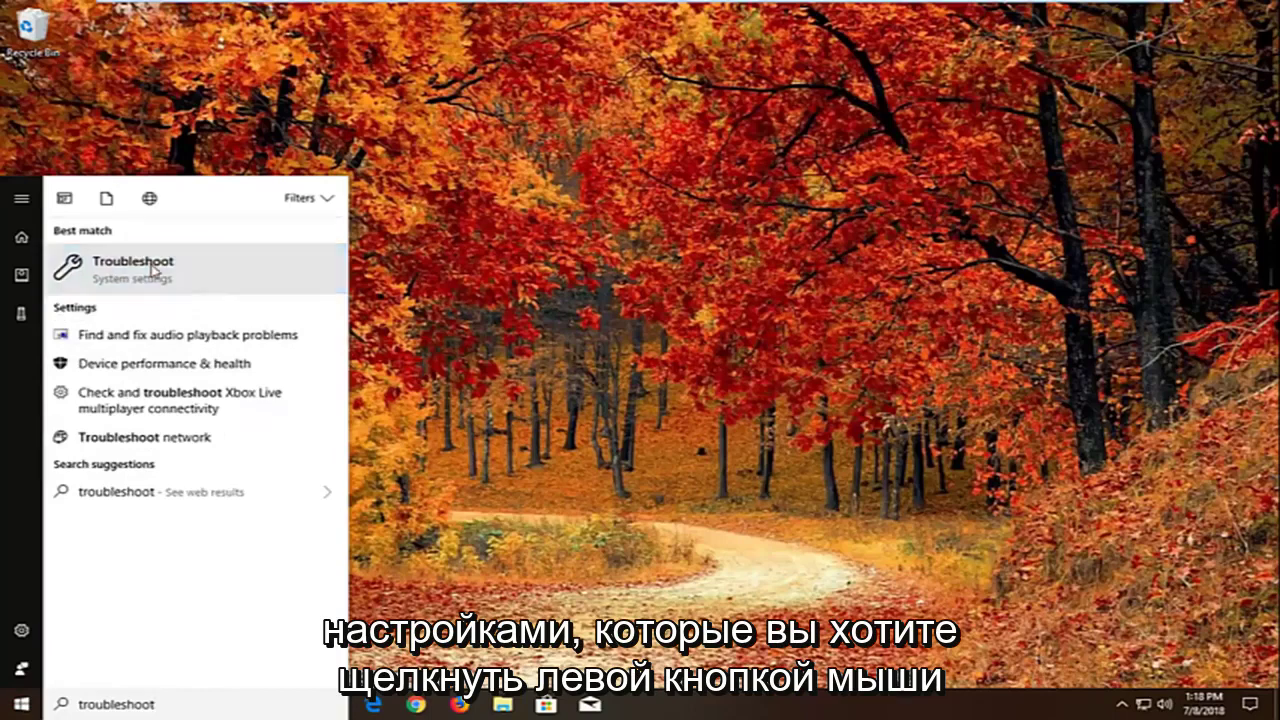
Scroll to the bottom of the Troubleshoot page and expand the Windows Store Apps entry
drag(708, 99, 706, 114)
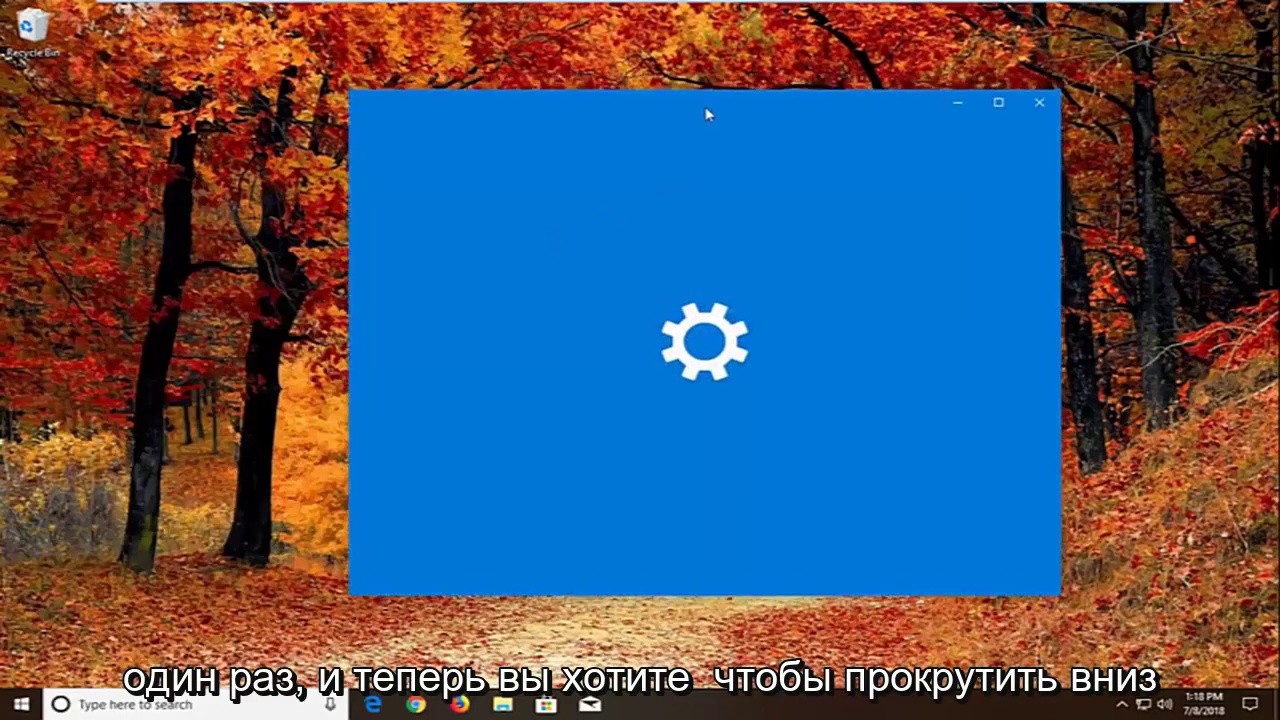
scroll(870, 343, down, 3)
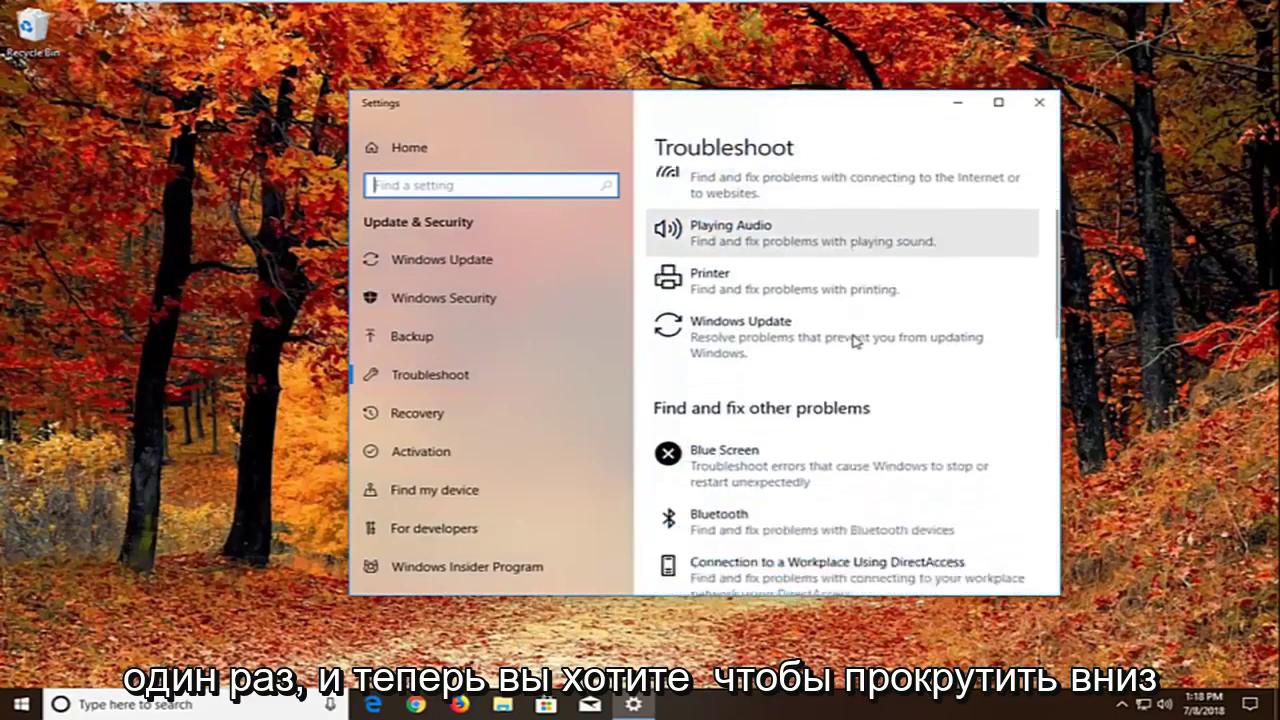
scroll(840, 346, down, 1)
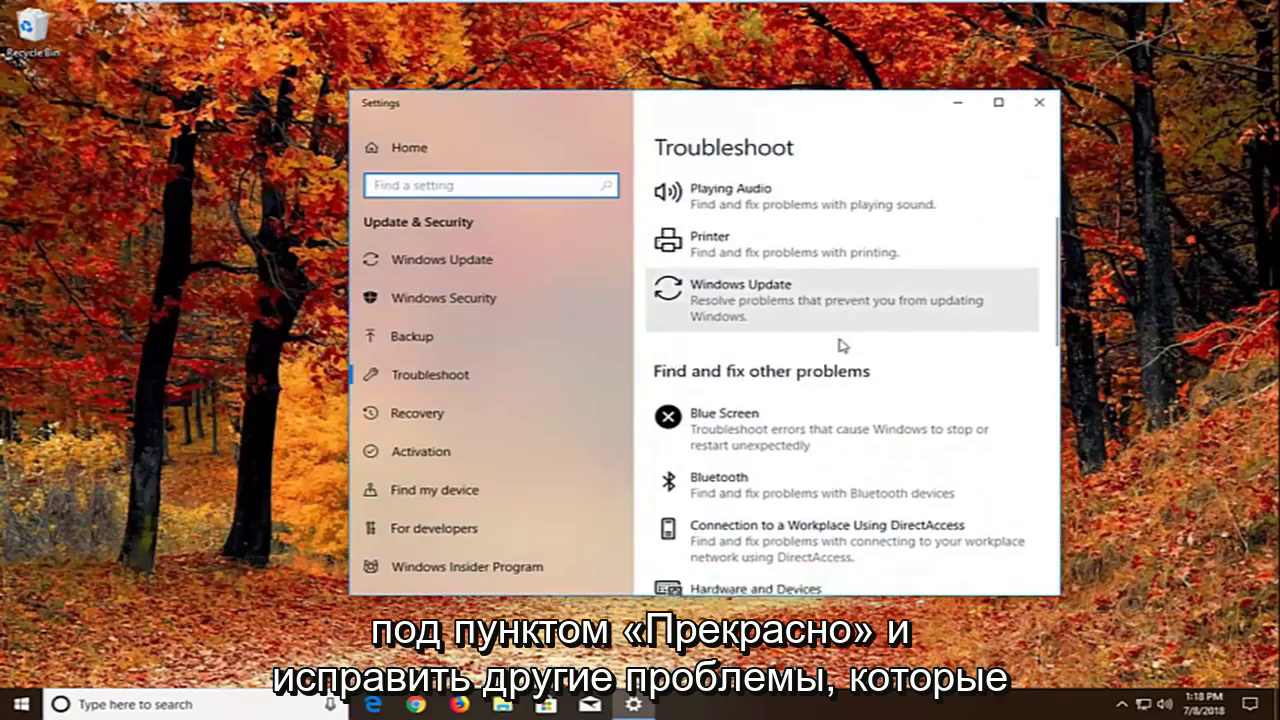
scroll(840, 346, down, 3)
scroll(840, 346, down, 4)
scroll(840, 346, down, 2)
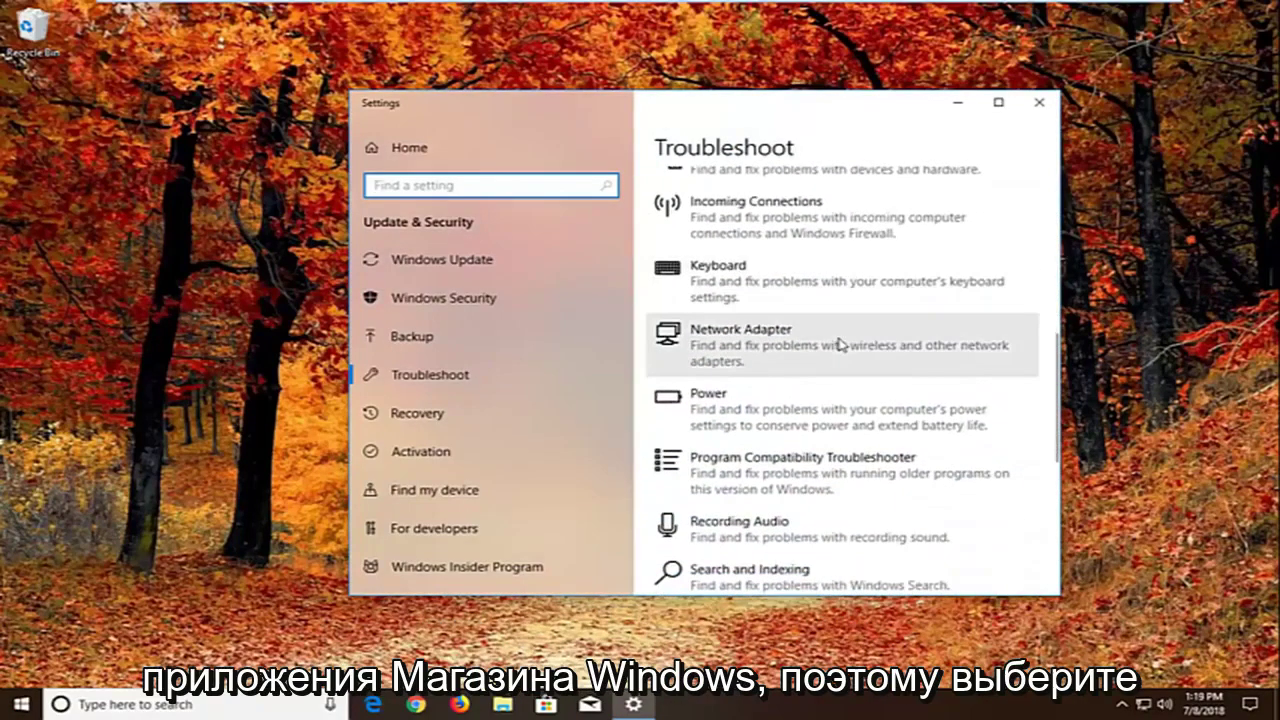
scroll(838, 343, down, 3)
scroll(838, 343, down, 3)
scroll(838, 343, down, 3)
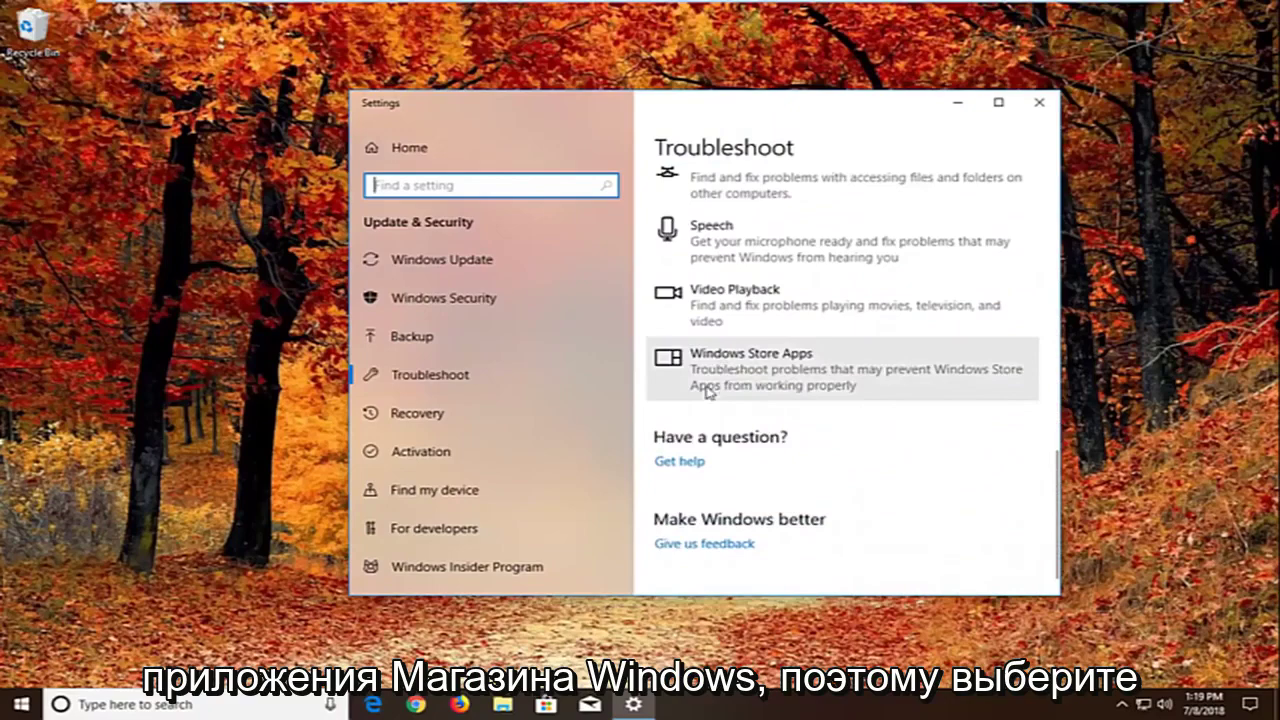
click(736, 378)
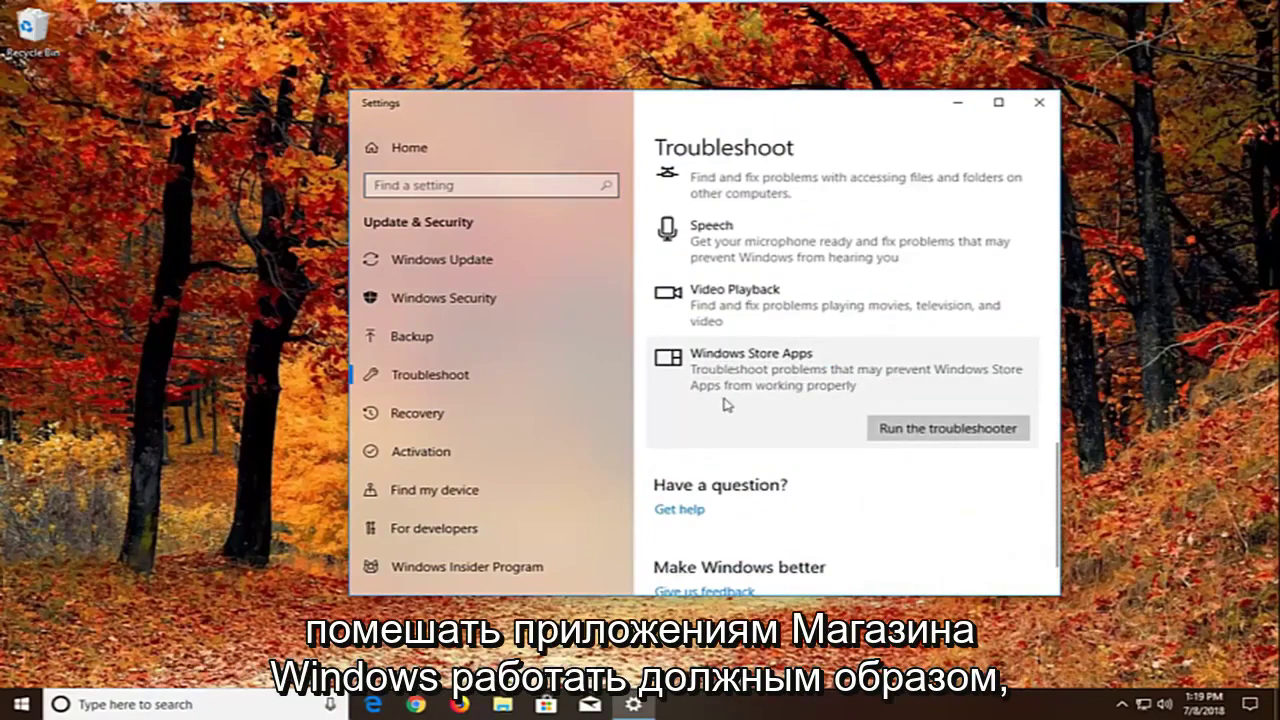
Run the Windows Store Apps troubleshooter and wait for detection to finish
click(905, 430)
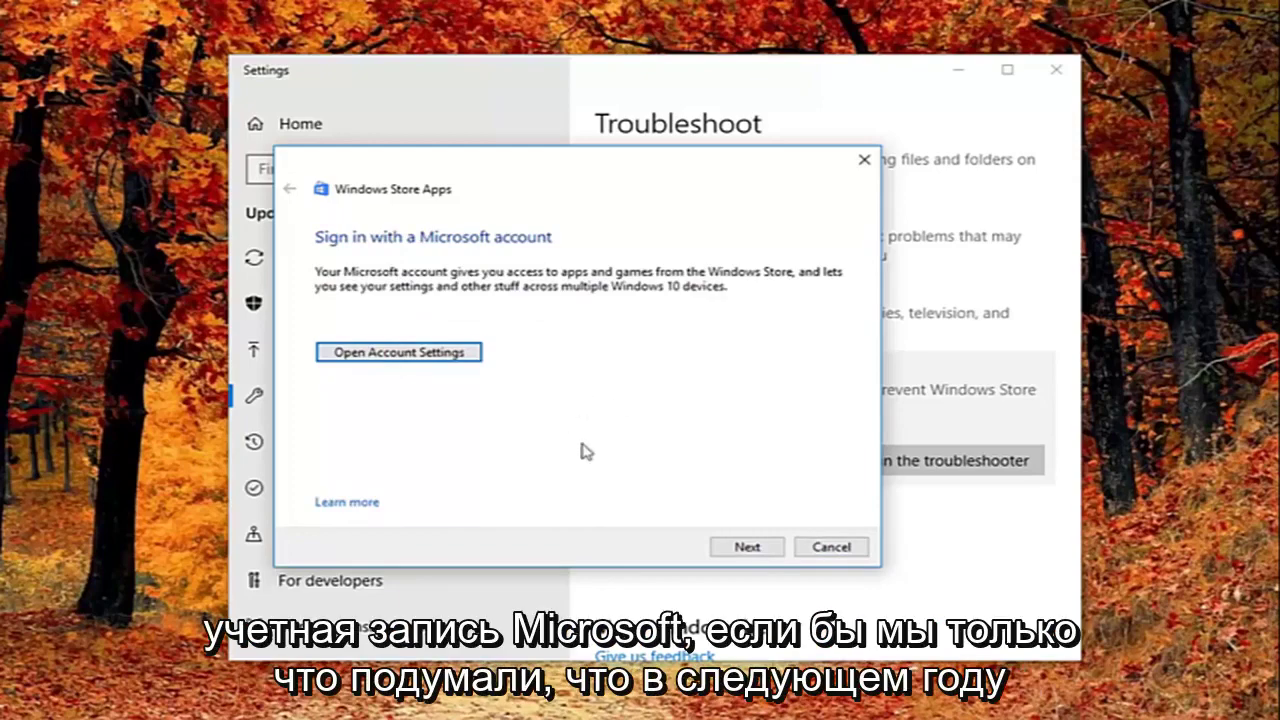
Skip the Microsoft account and app reset suggestions, then close the troubleshooter and Settings
click(727, 548)
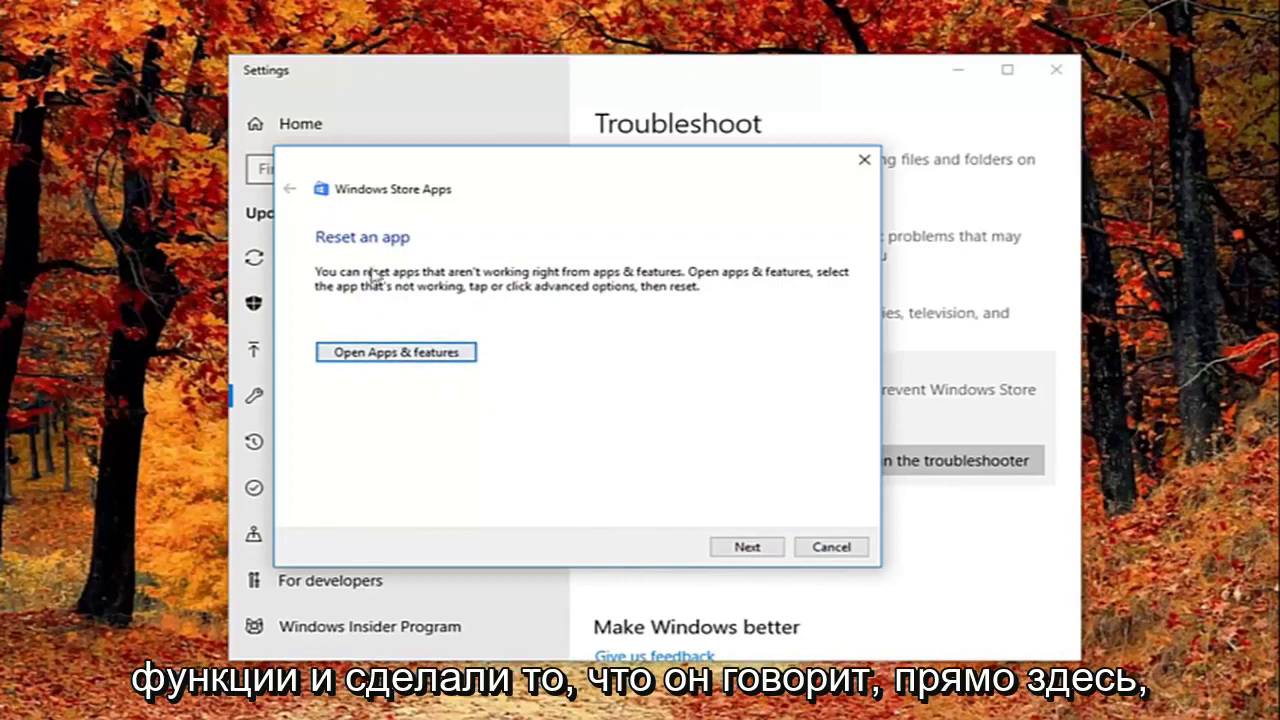
click(747, 547)
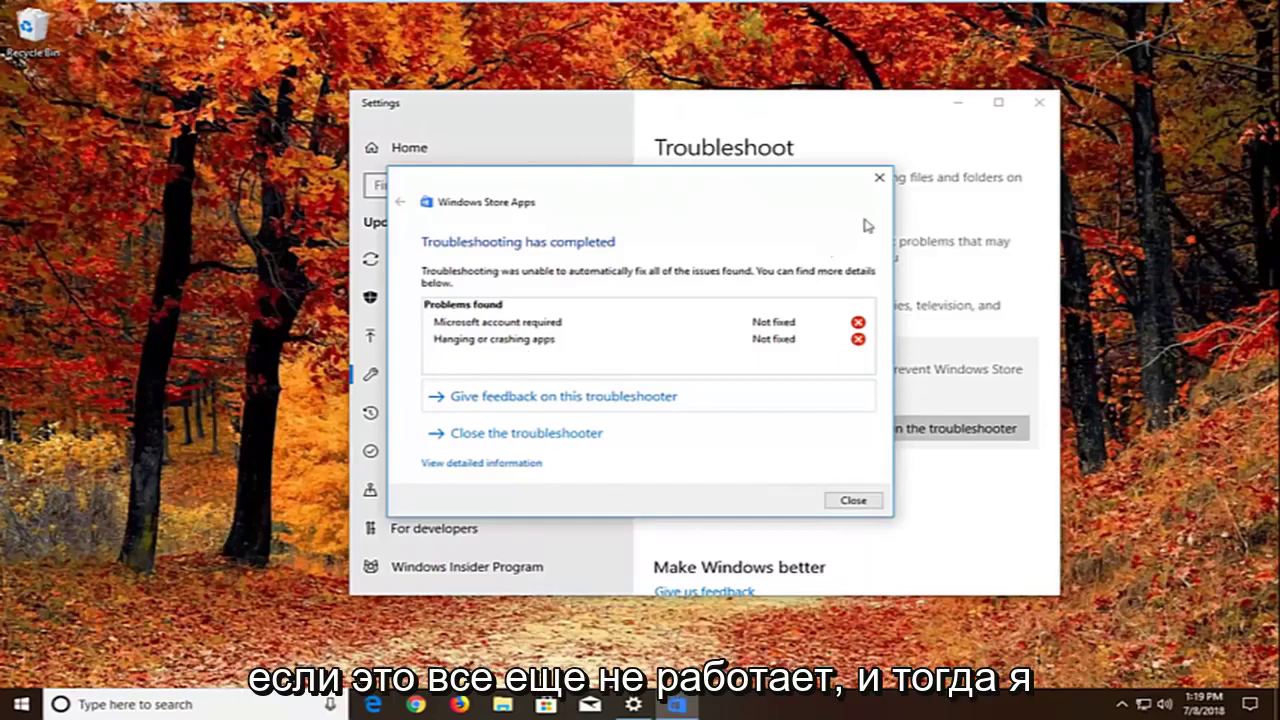
click(868, 506)
click(1039, 102)
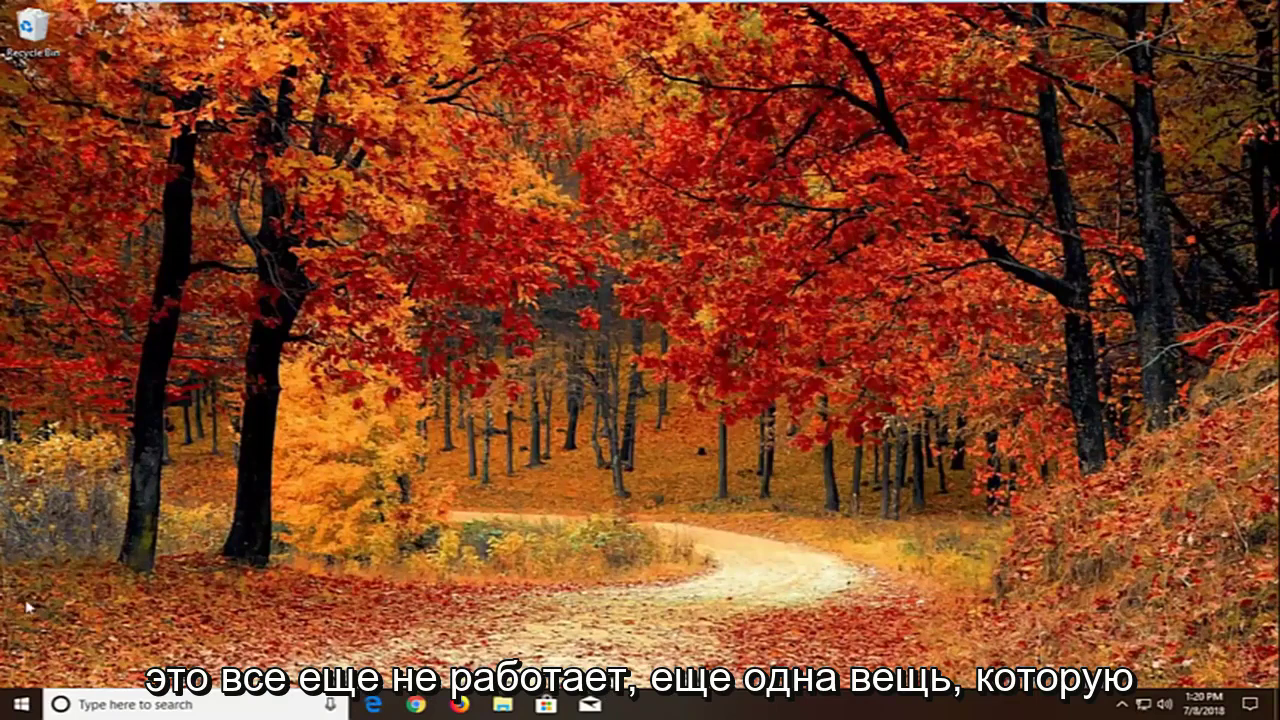
Search Start for 'component services' and launch the Component Services desktop app
click(20, 705)
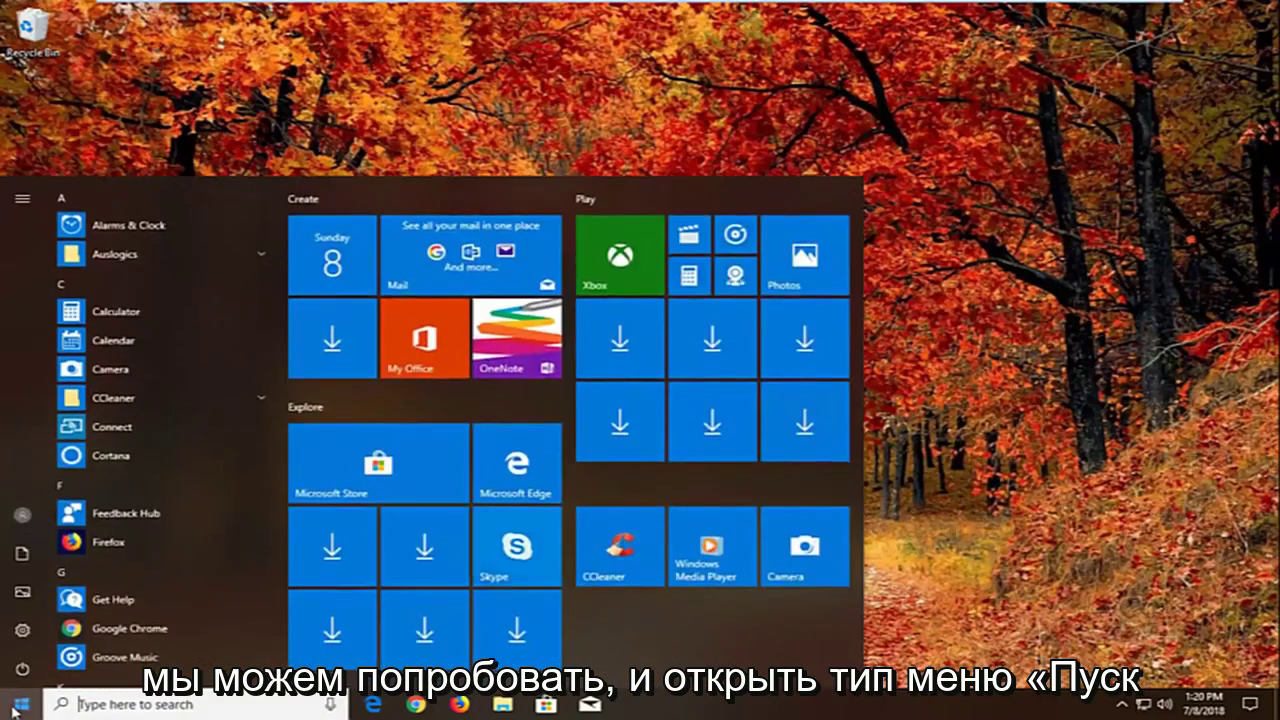
text(c)
key(BackSpace)
text(co)
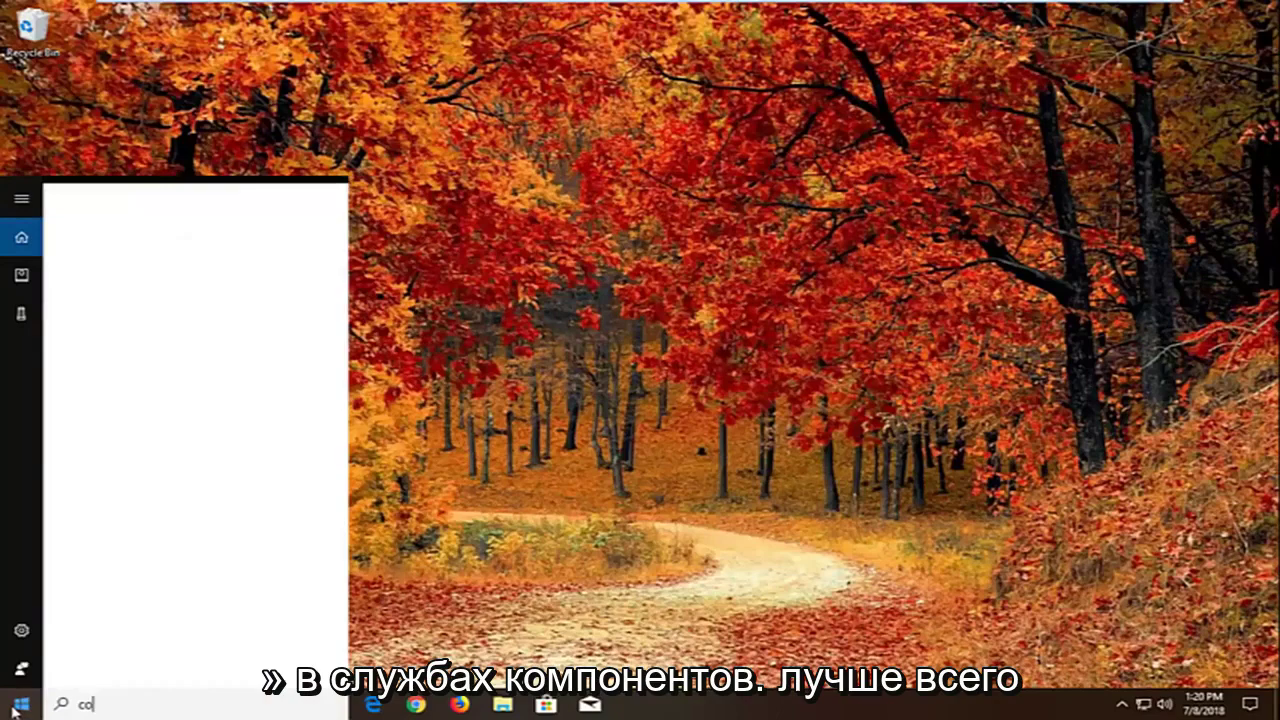
text(mponent servi)
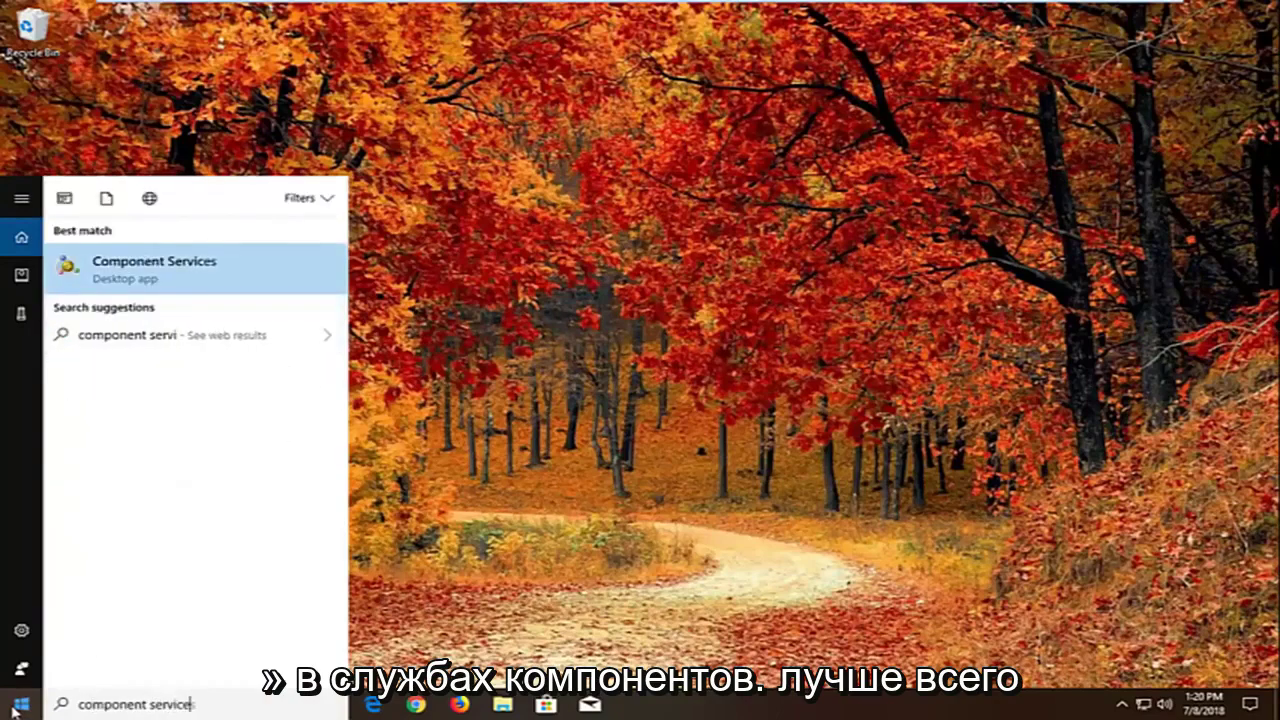
text(ces)
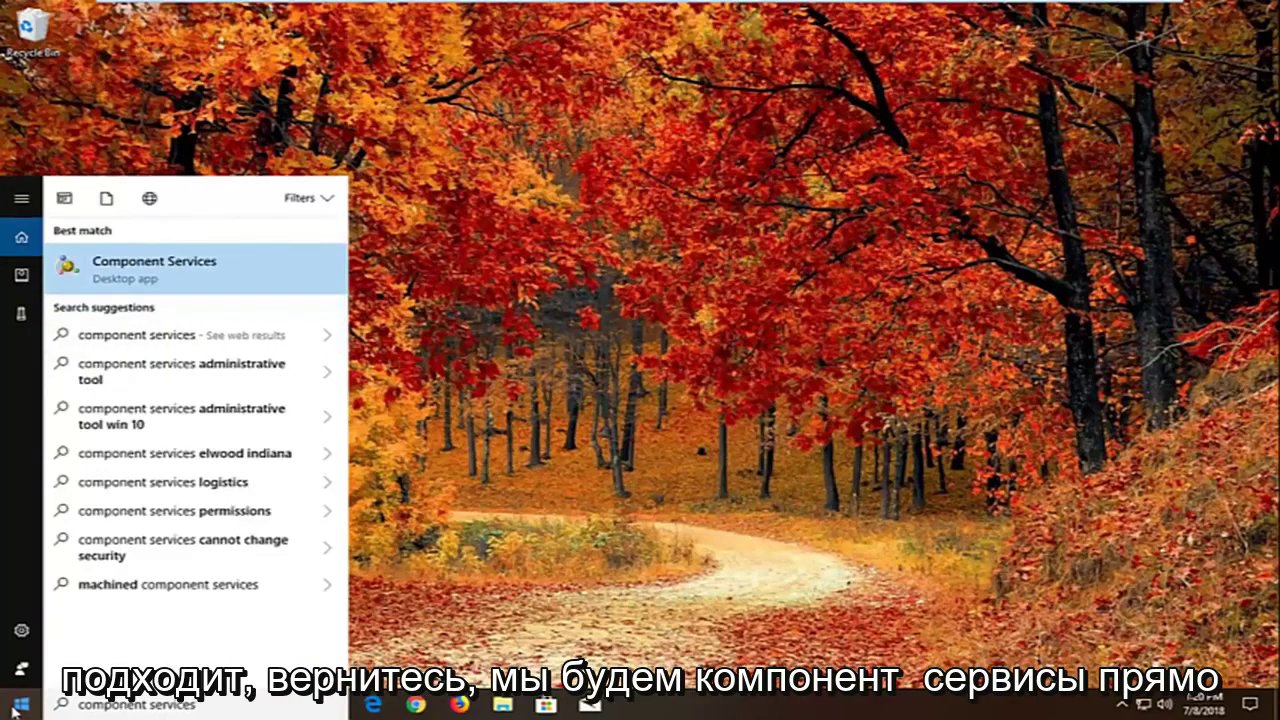
click(118, 272)
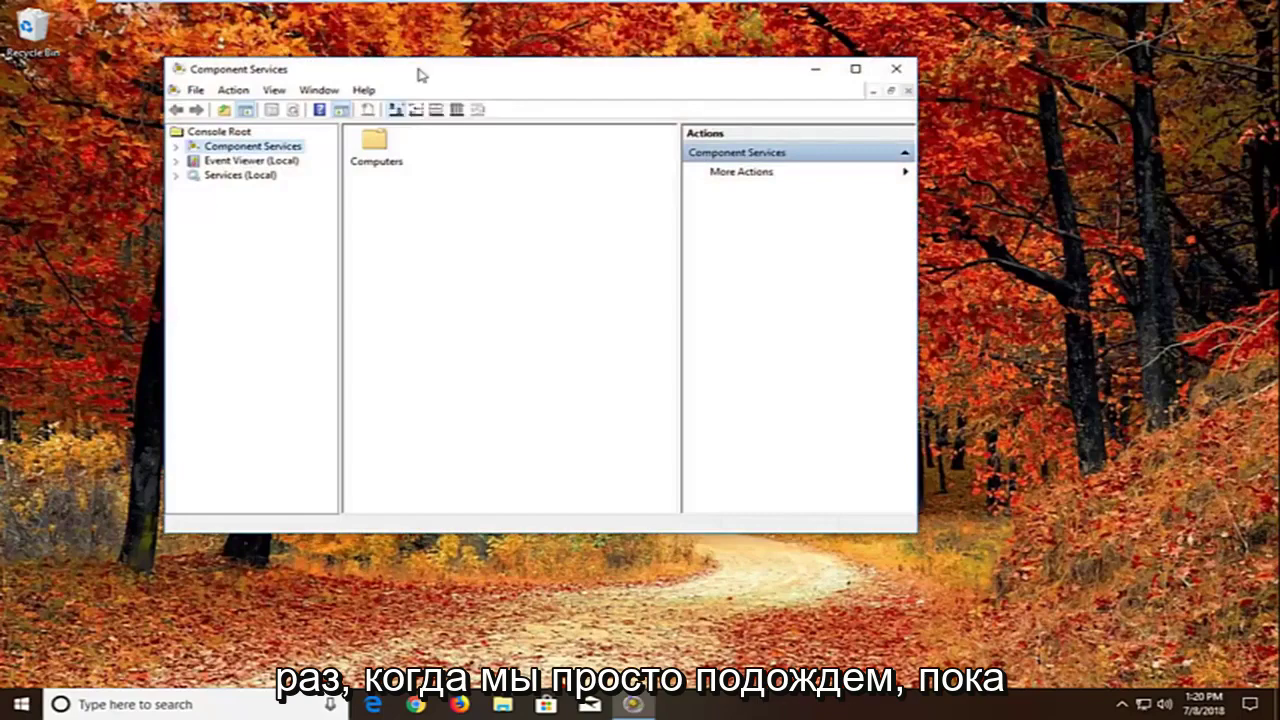
Expand Component Services to its Computers folder and bring up My Computer's context menu
drag(420, 71, 545, 110)
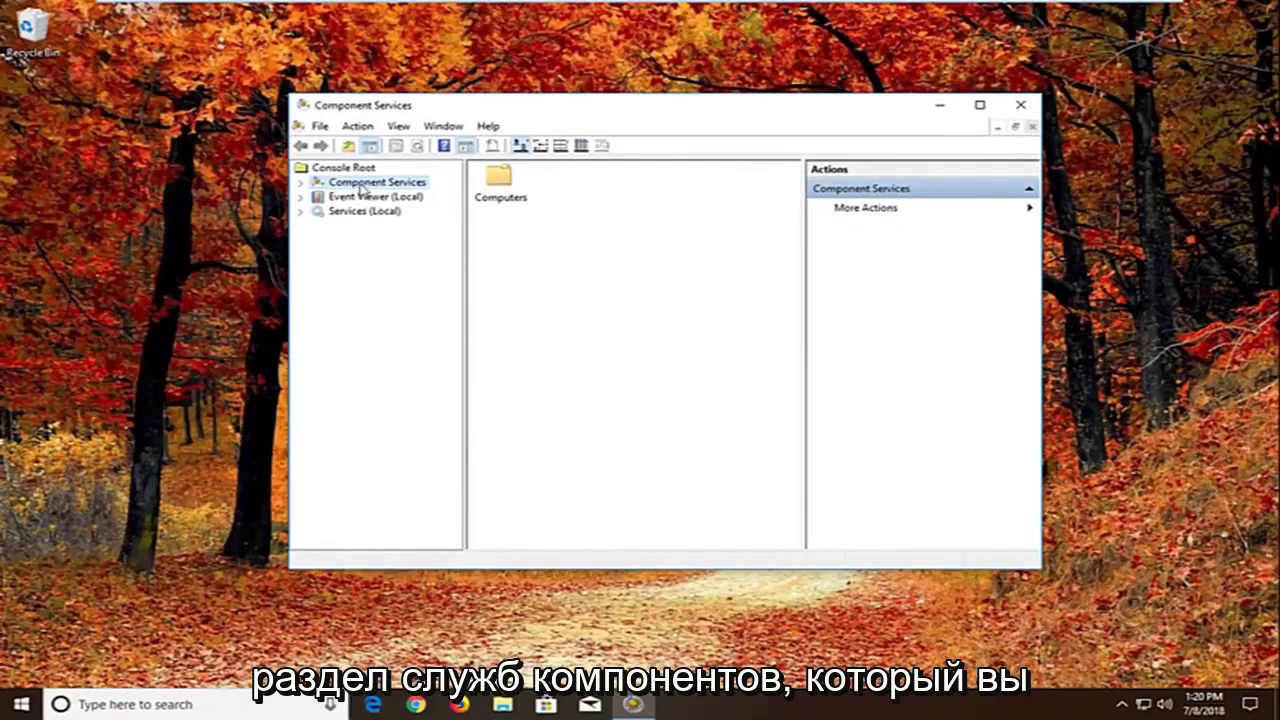
double_click(362, 186)
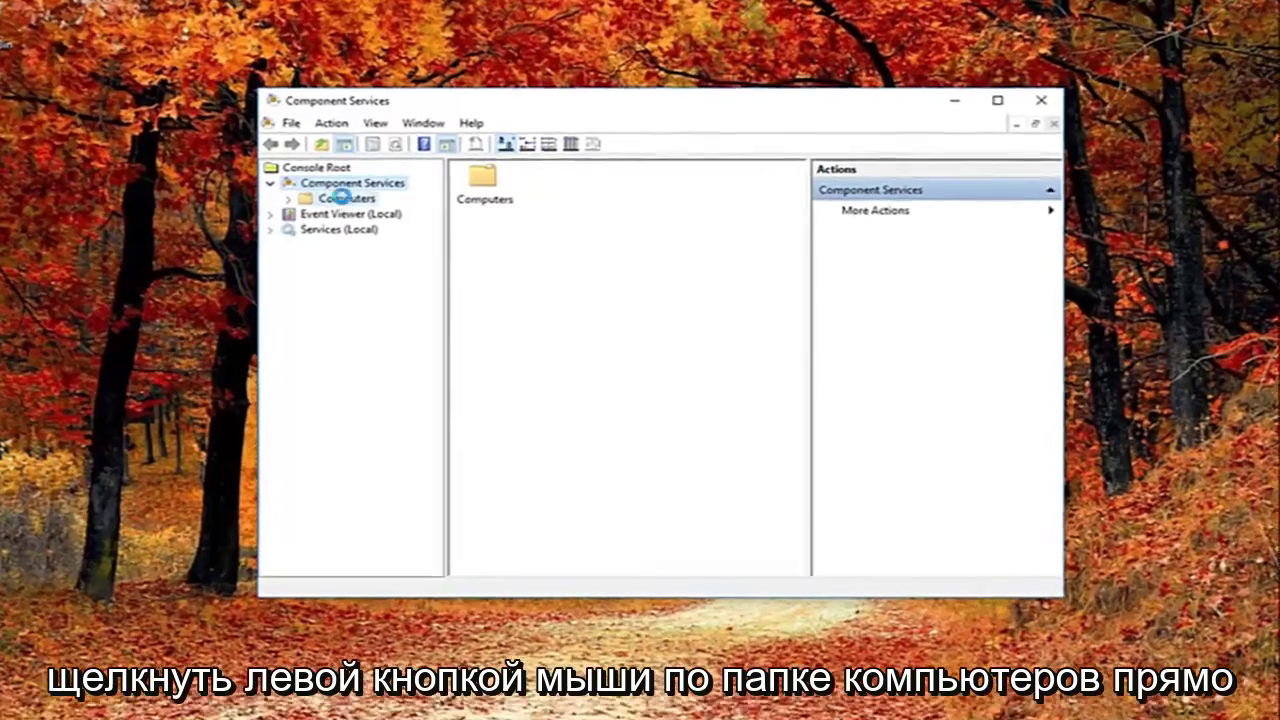
click(370, 199)
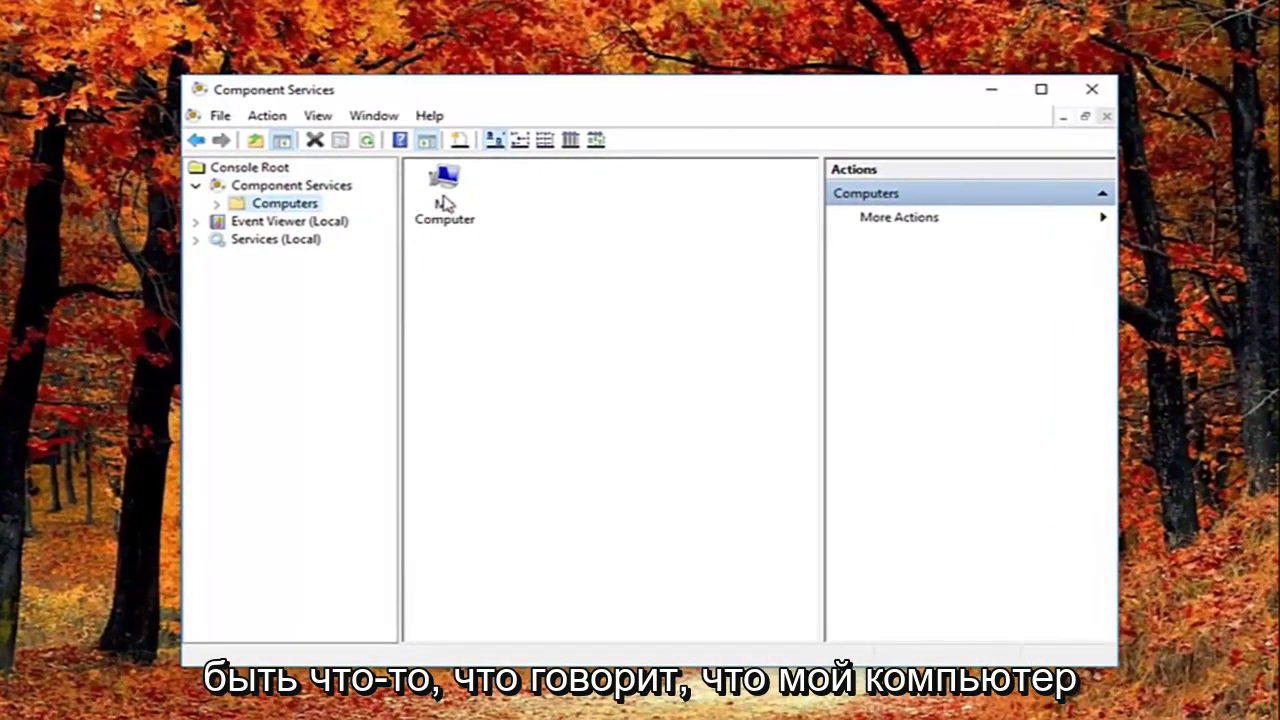
right_click(445, 203)
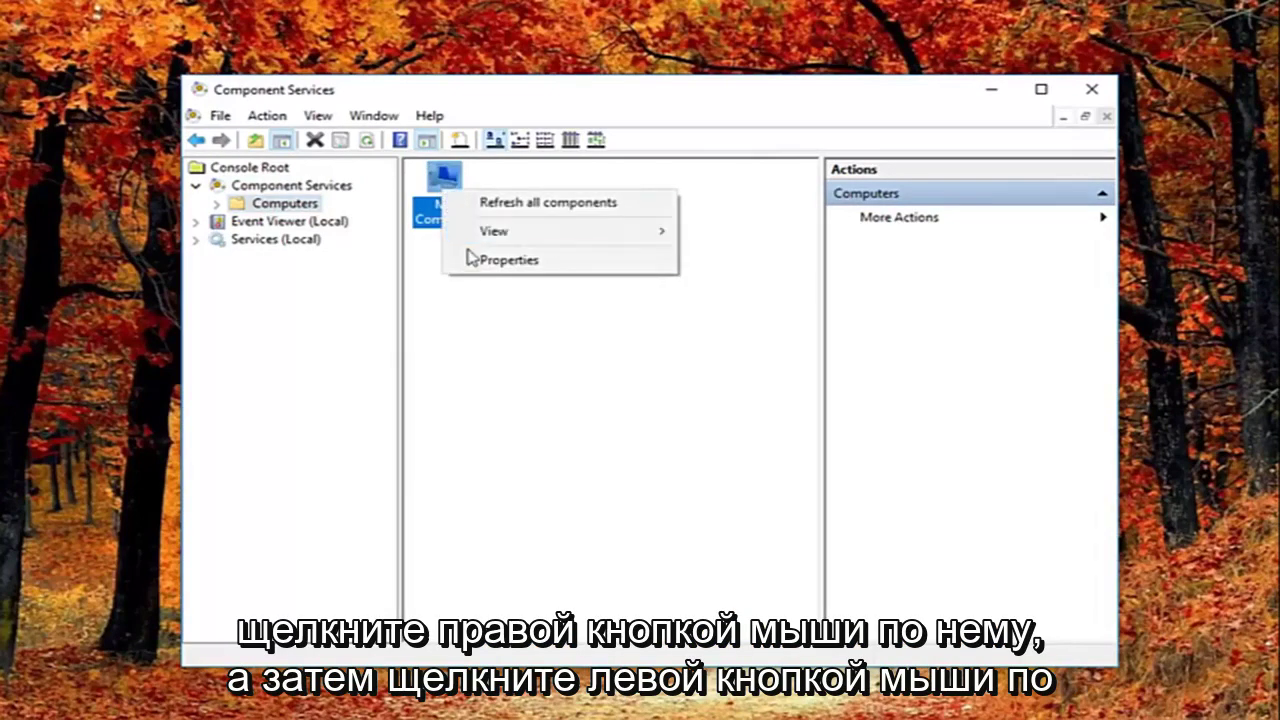
Open My Computer's Properties on the Default Properties tab
click(483, 262)
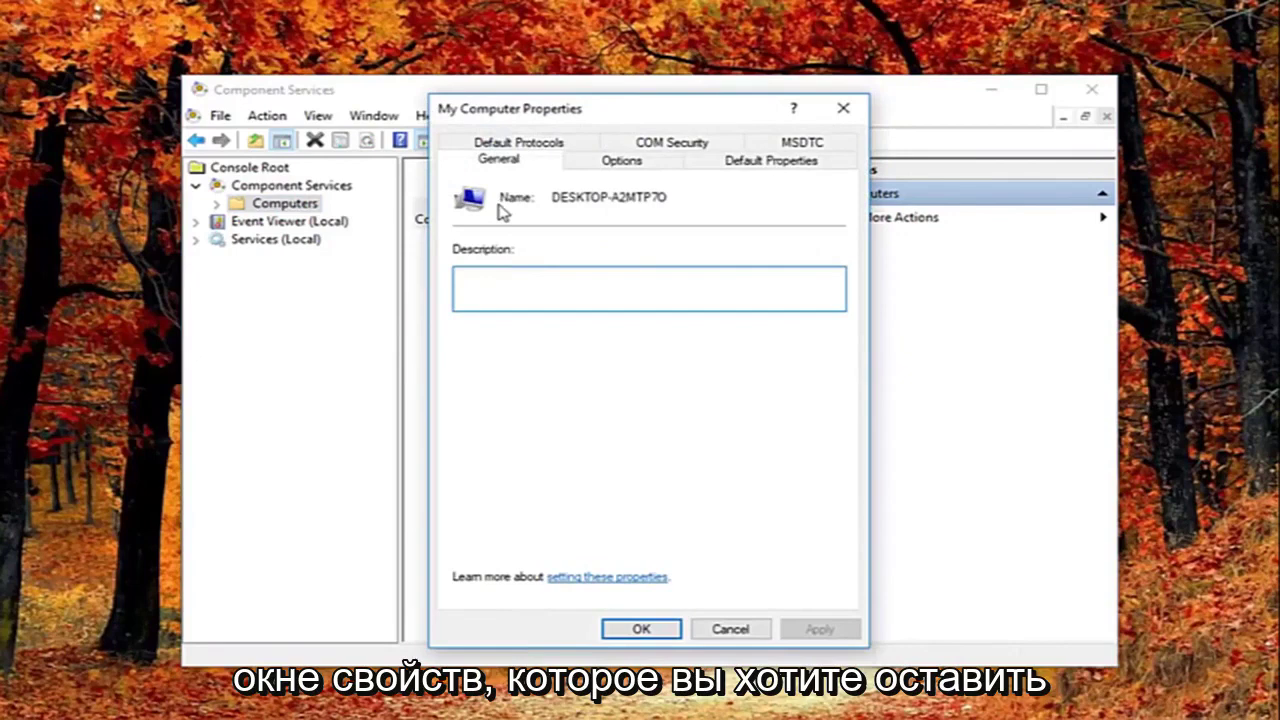
click(757, 168)
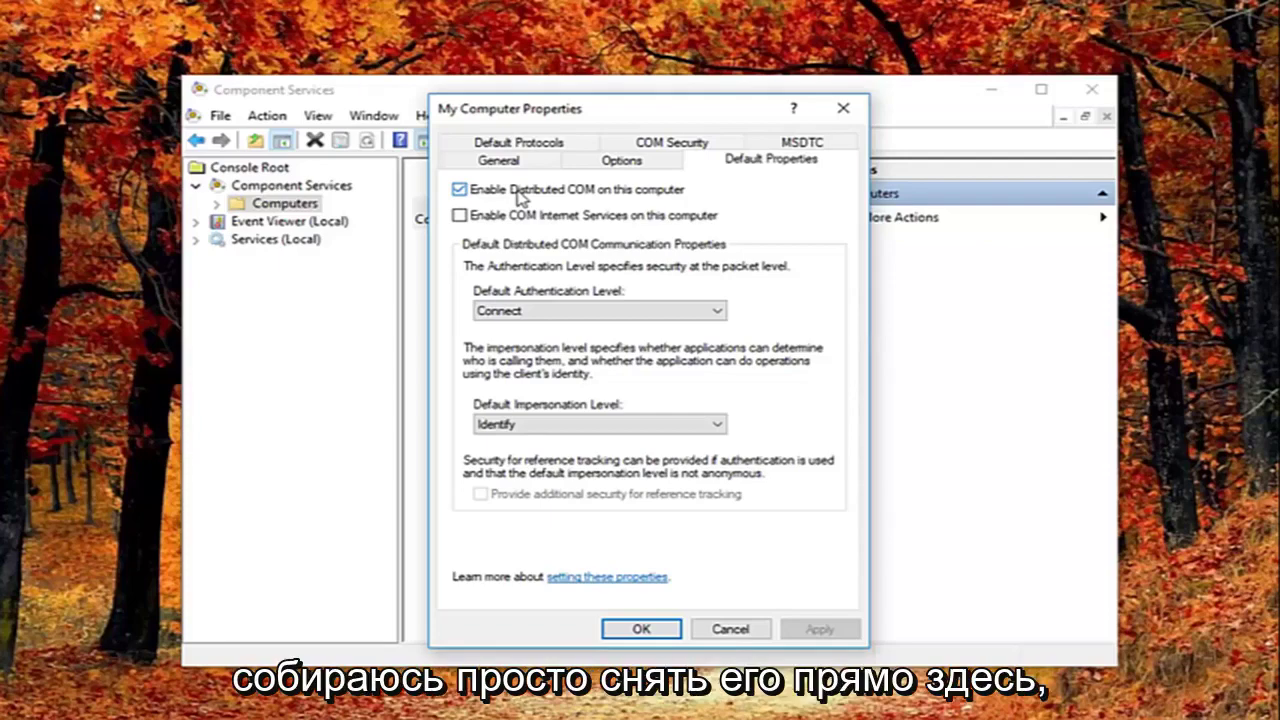
Disable 'Enable Distributed COM on this computer', apply it, and confirm the machine-wide warning
click(515, 193)
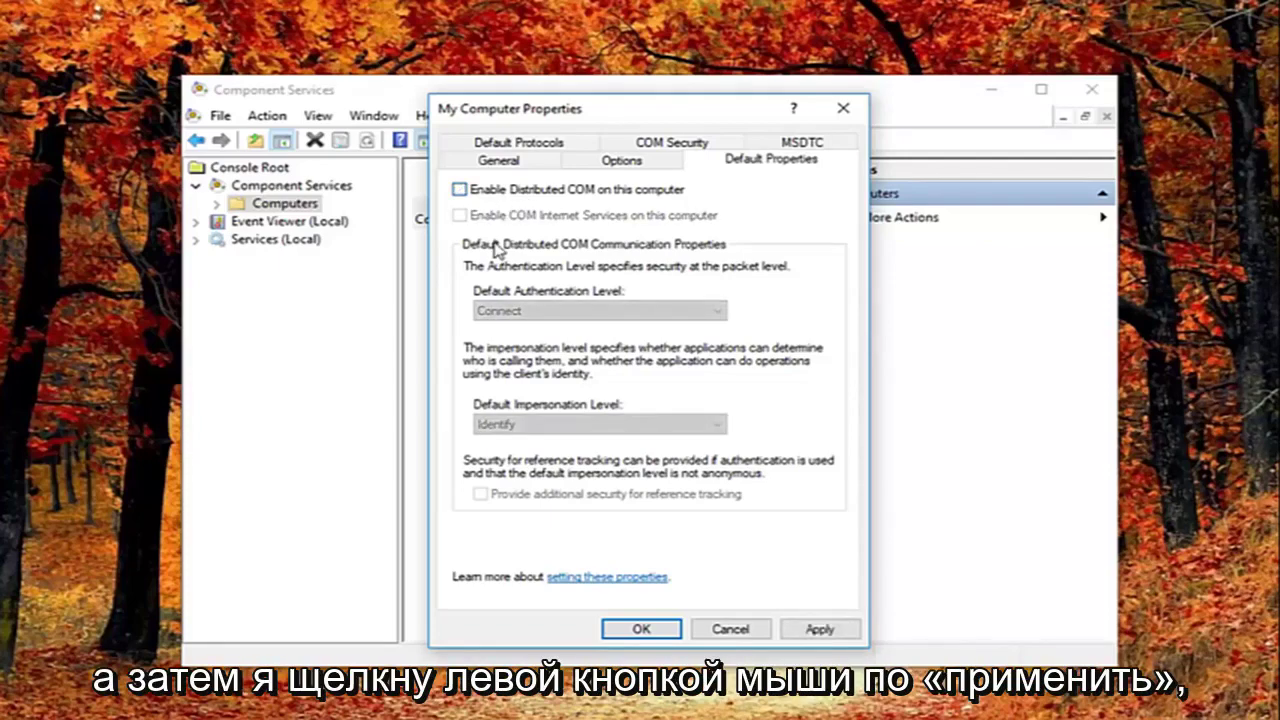
click(815, 630)
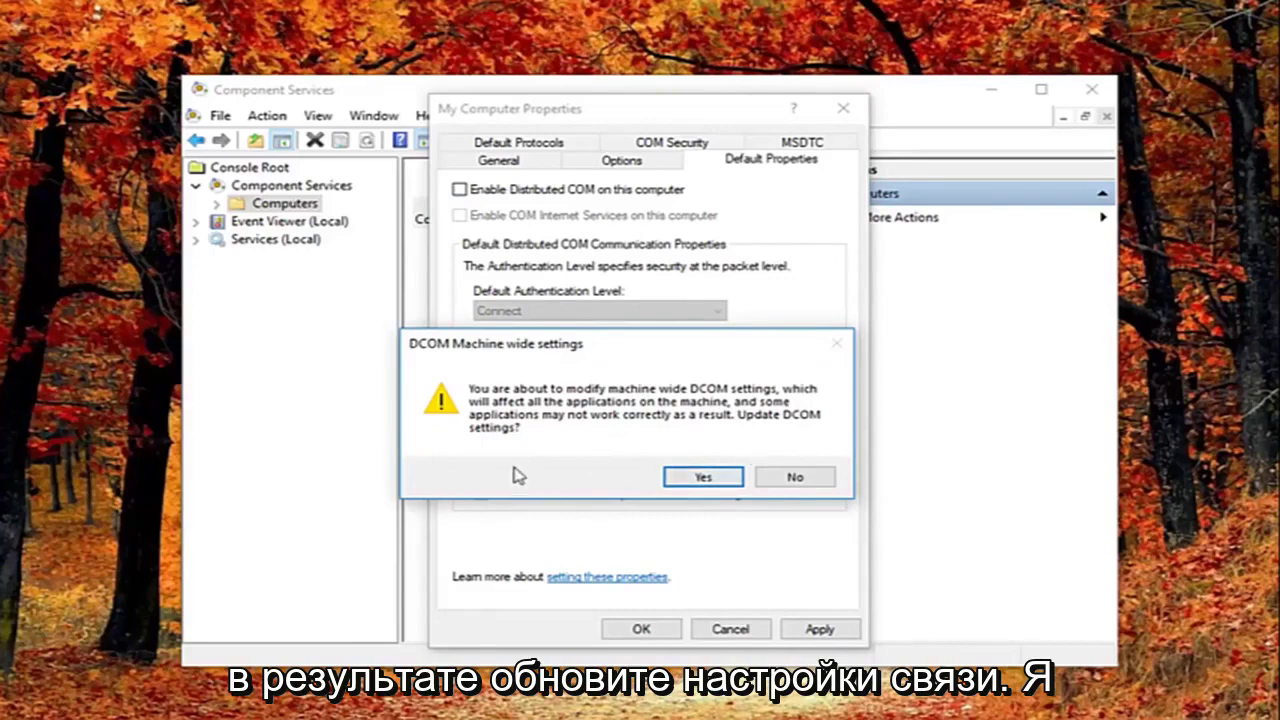
click(694, 480)
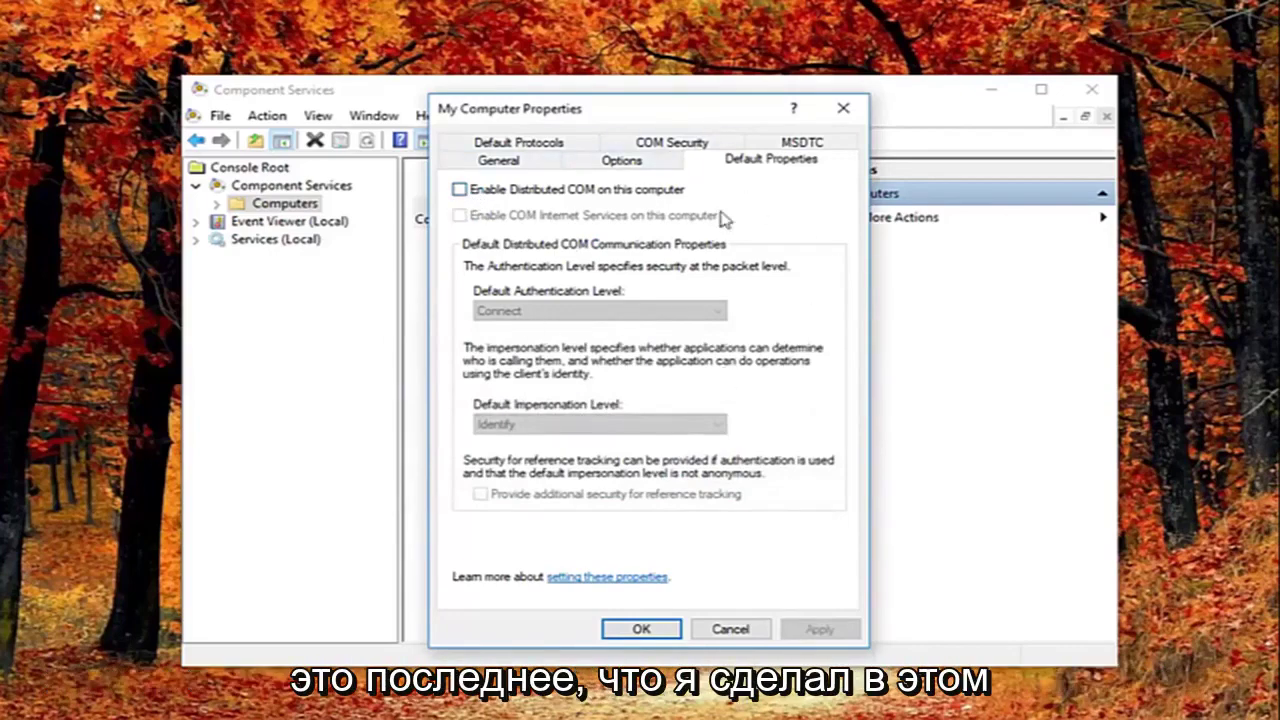
Accept and close the My Computer Properties dialog
click(839, 122)
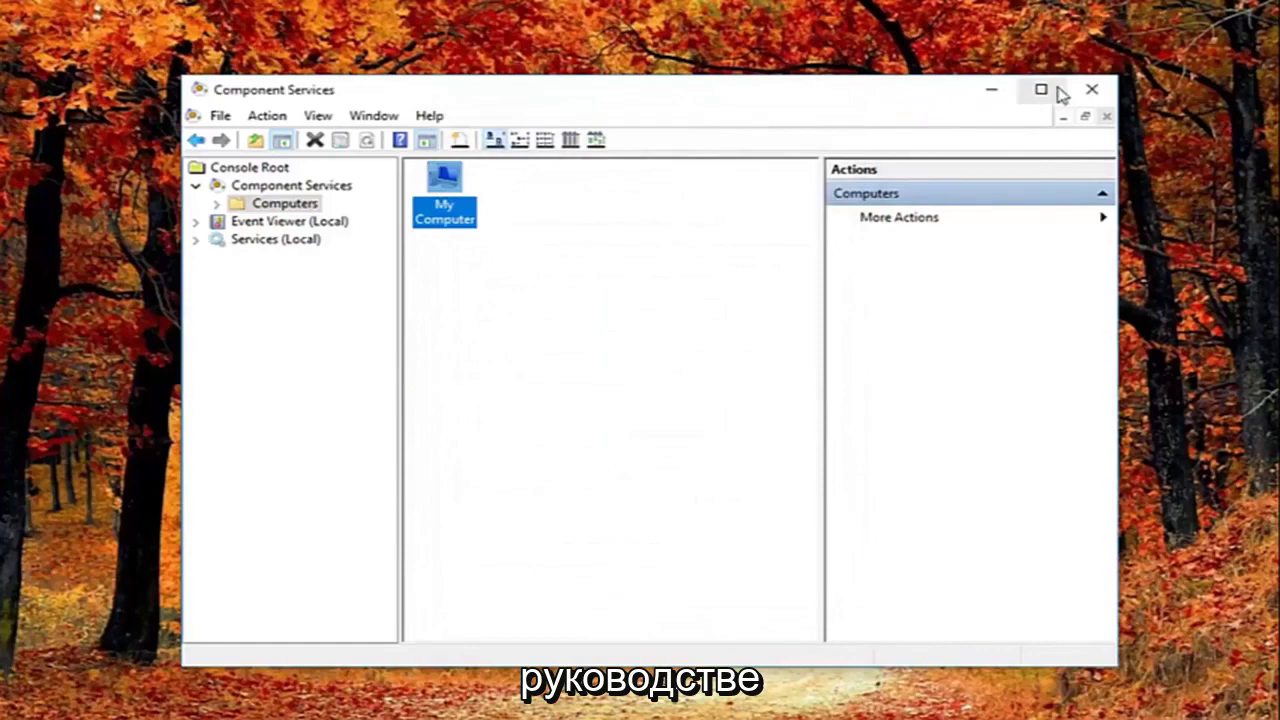